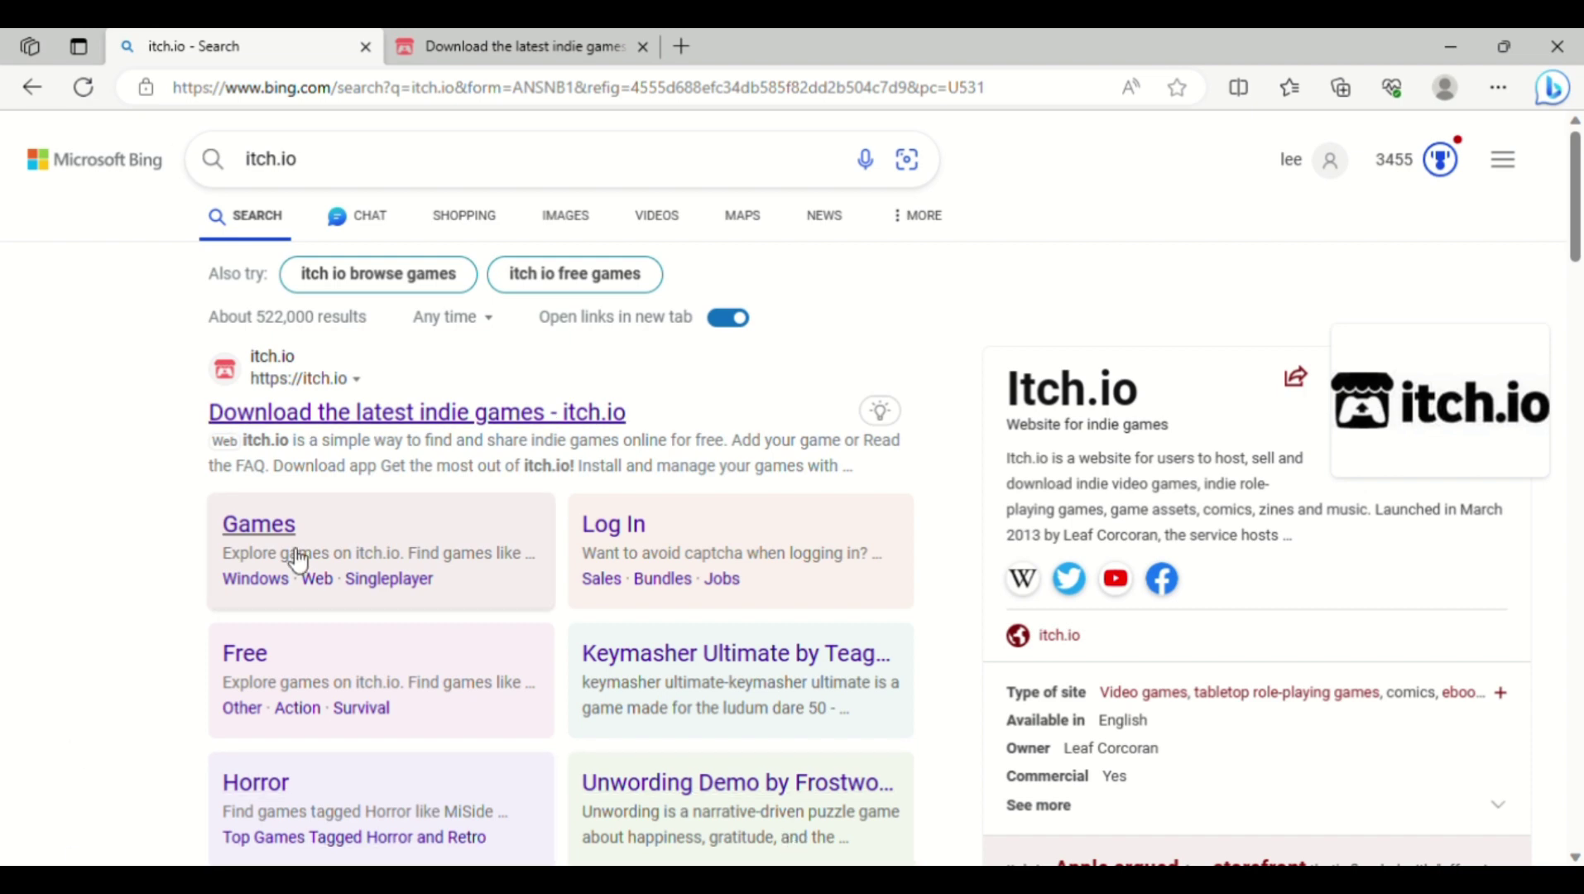
# Open the official itch.io site from the search results and close the duplicate tab.
pyautogui.click(331, 180)
pyautogui.click(127, 291)
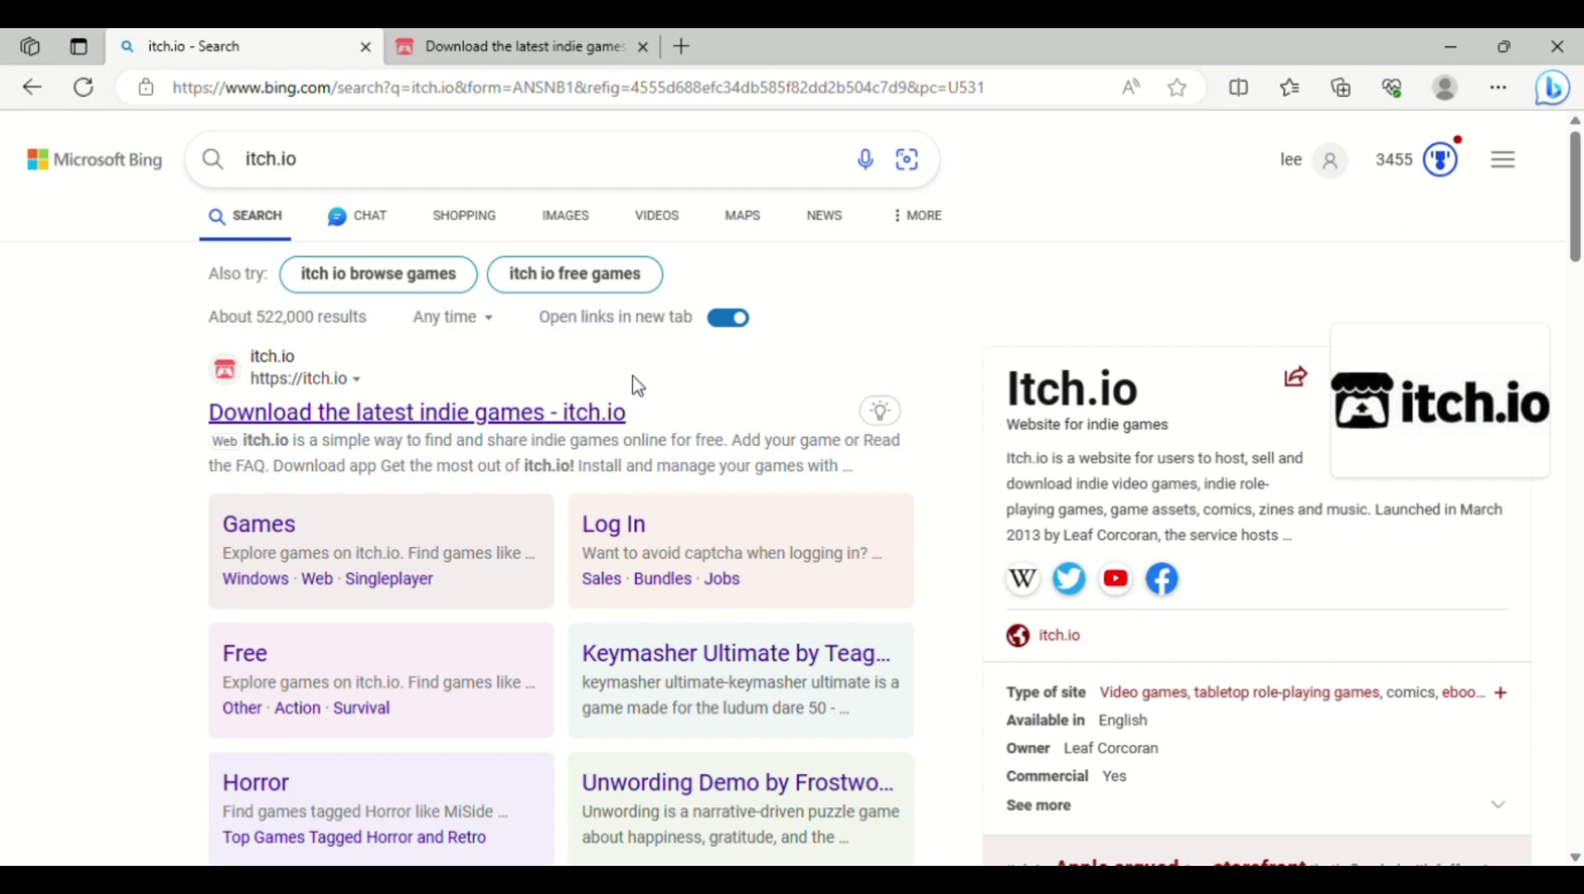
pyautogui.click(601, 412)
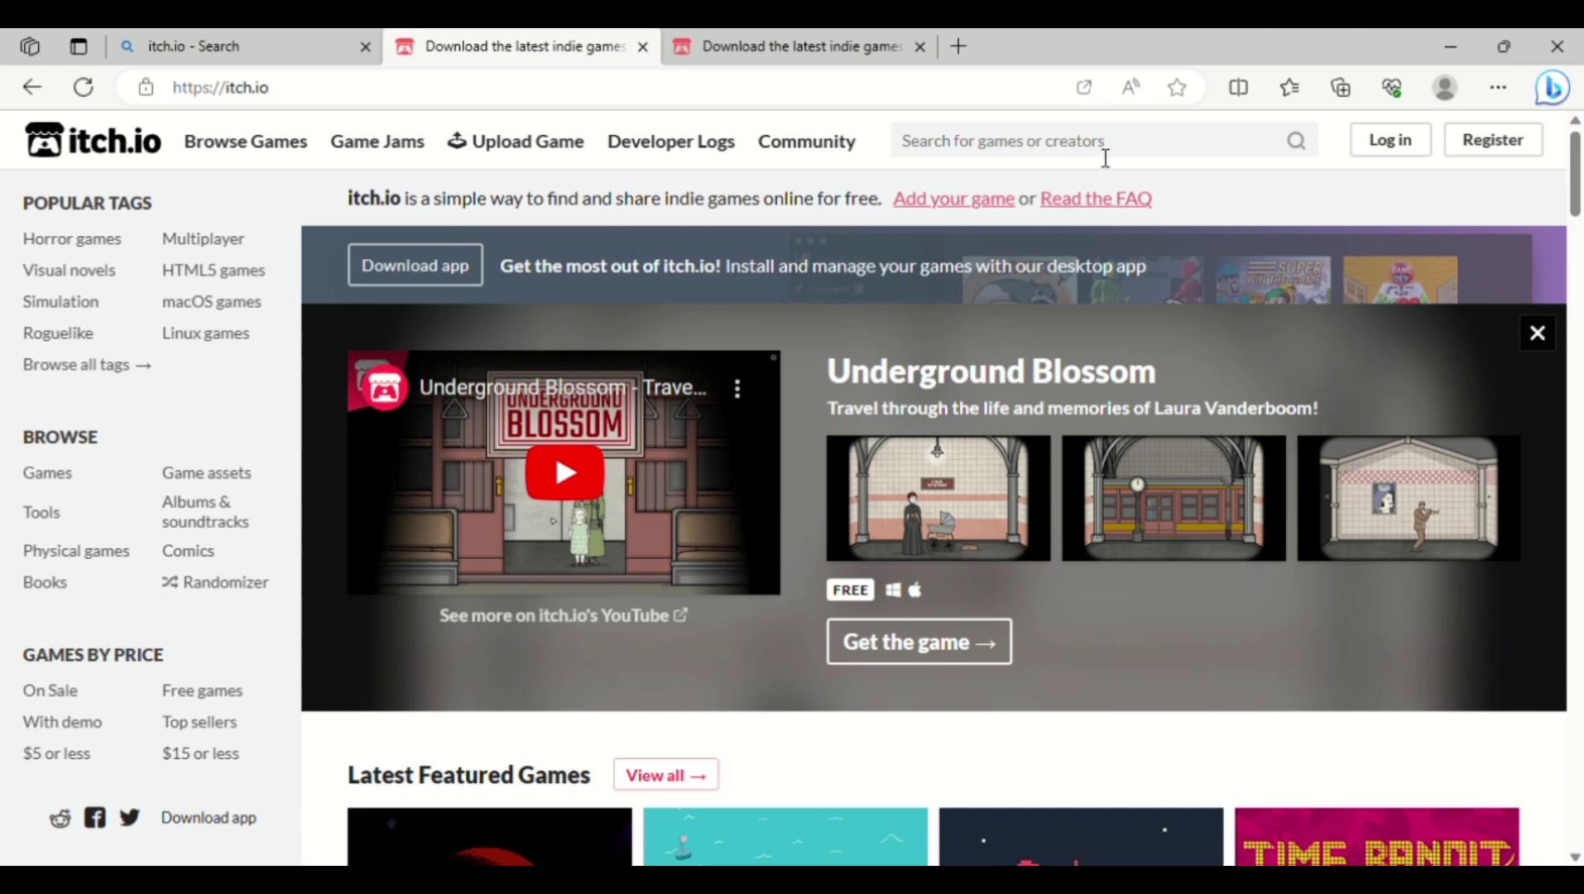
pyautogui.click(644, 47)
pyautogui.click(594, 45)
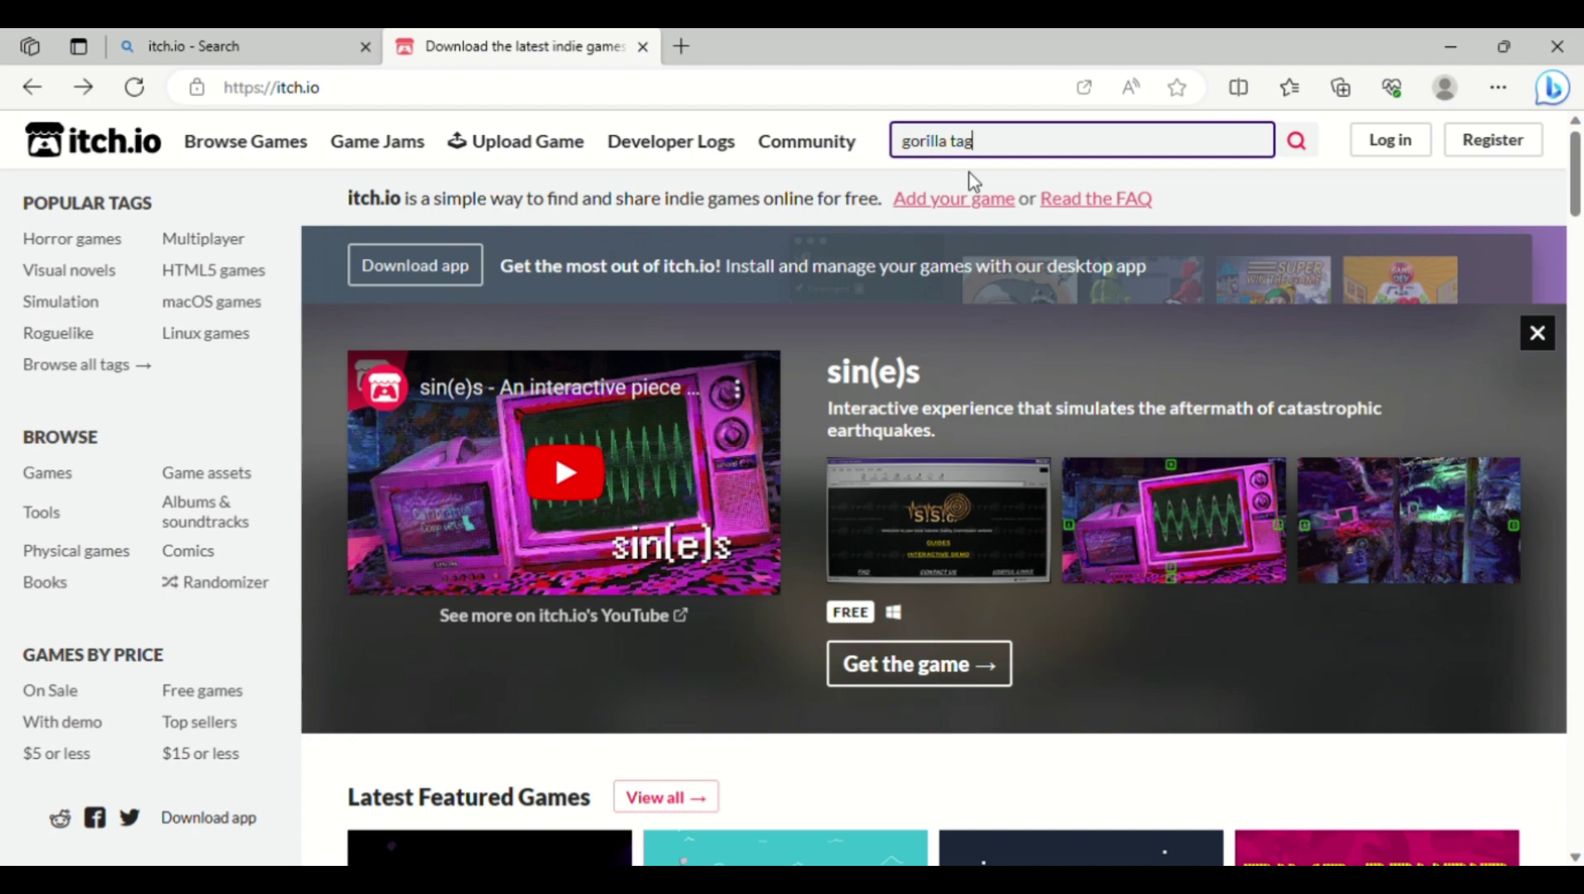
# Search itch.io for 'gorilla tag' and pick the House Update result.
pyautogui.click(1316, 154)
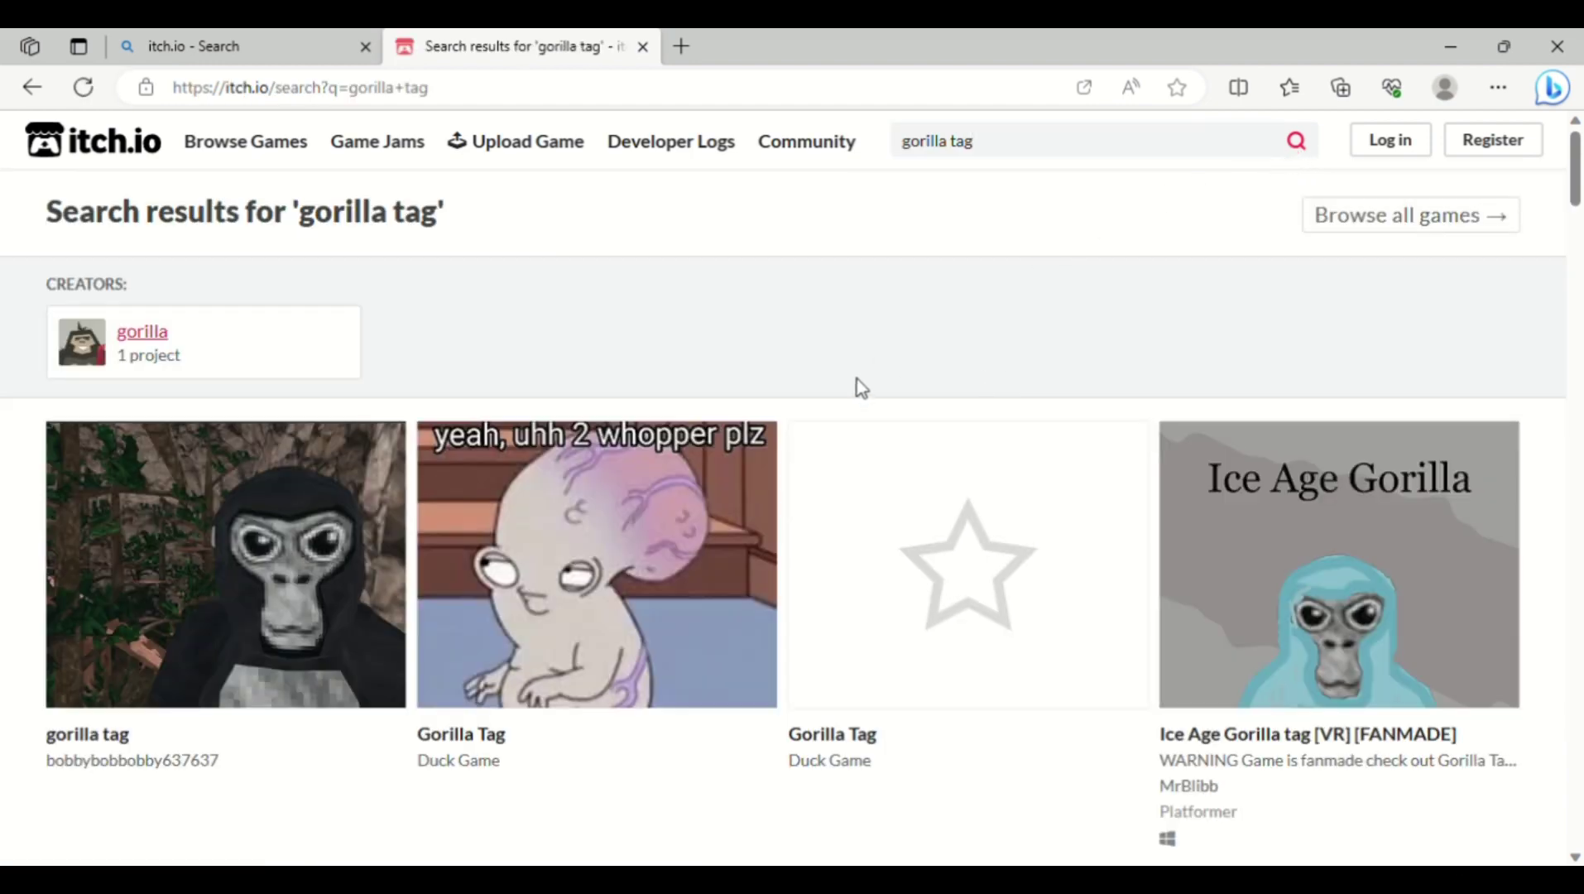
pyautogui.scroll(-8, 861, 387)
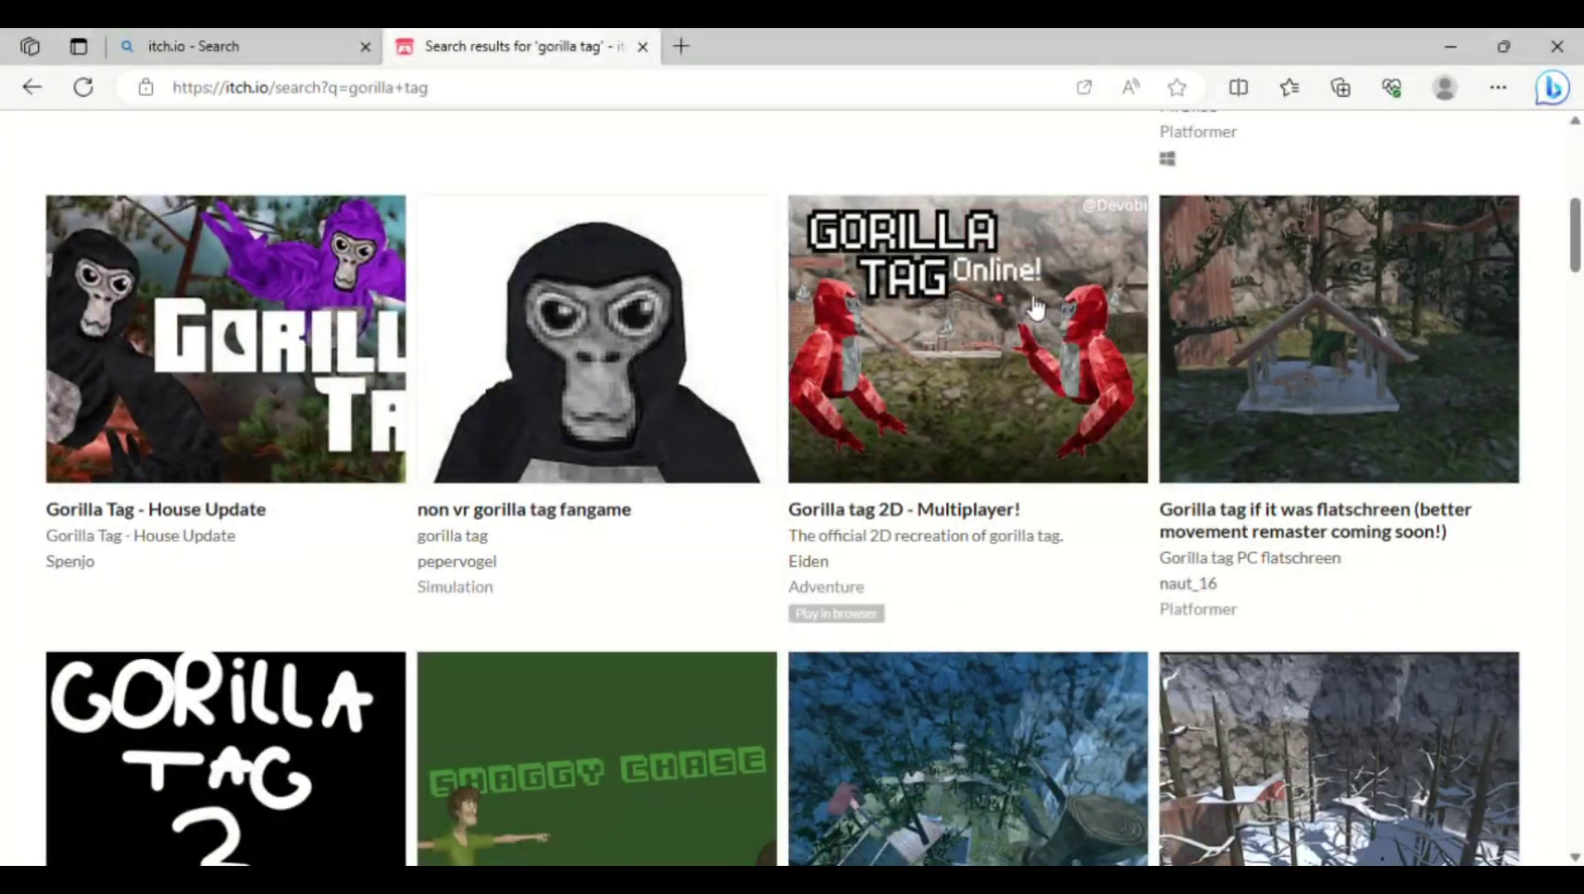
pyautogui.click(233, 409)
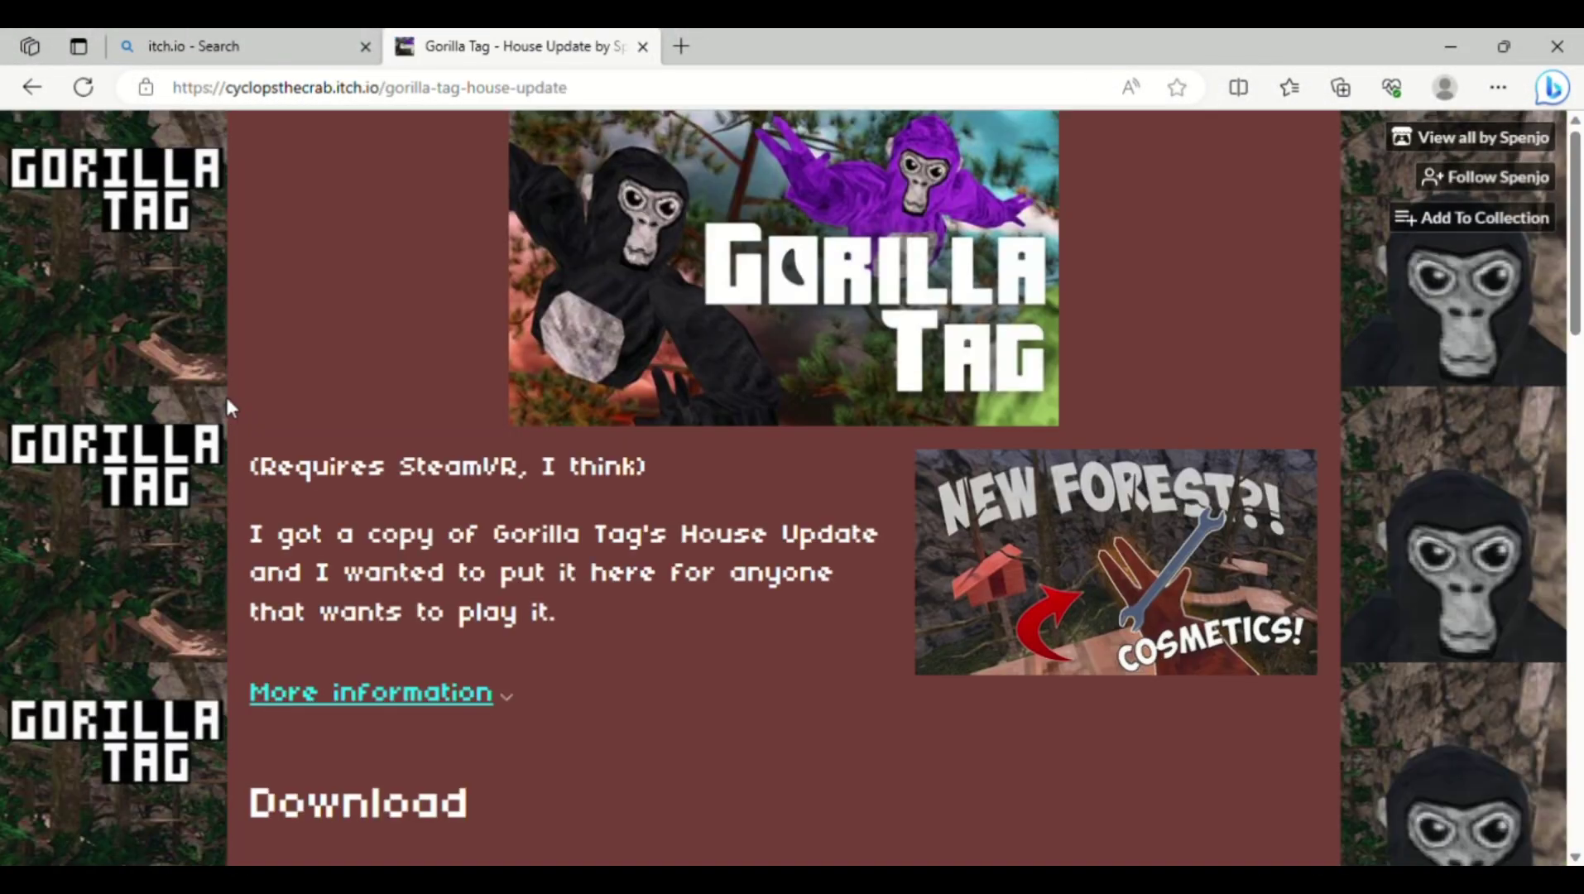
# Scroll to the Download section and download GorillaTagHouseUpdate.zip.
pyautogui.scroll(-1, 609, 432)
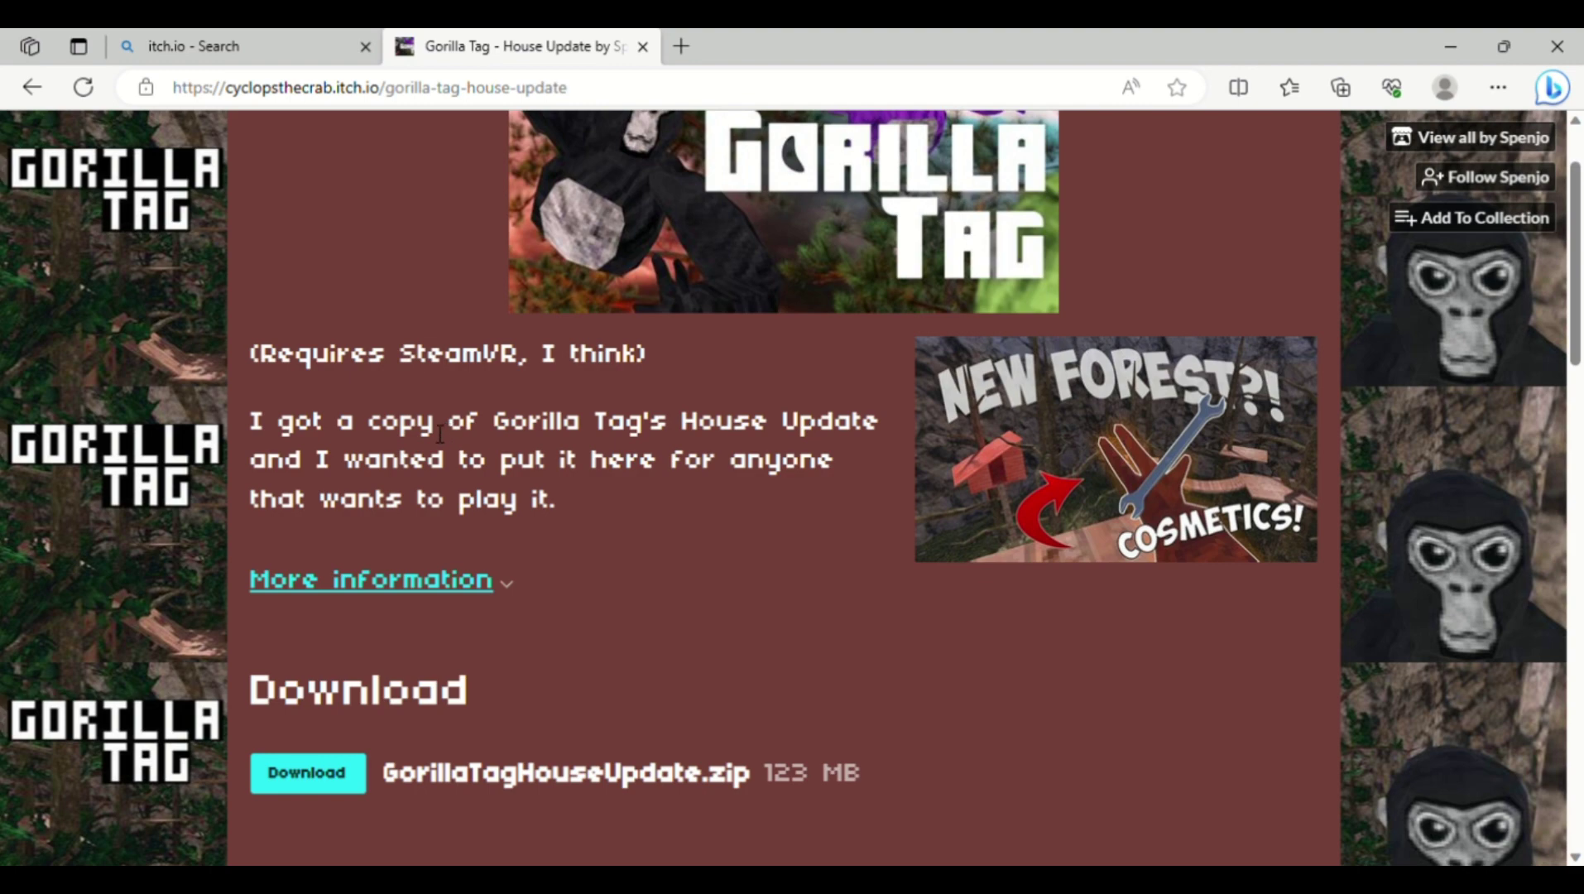
pyautogui.scroll(-5, 566, 538)
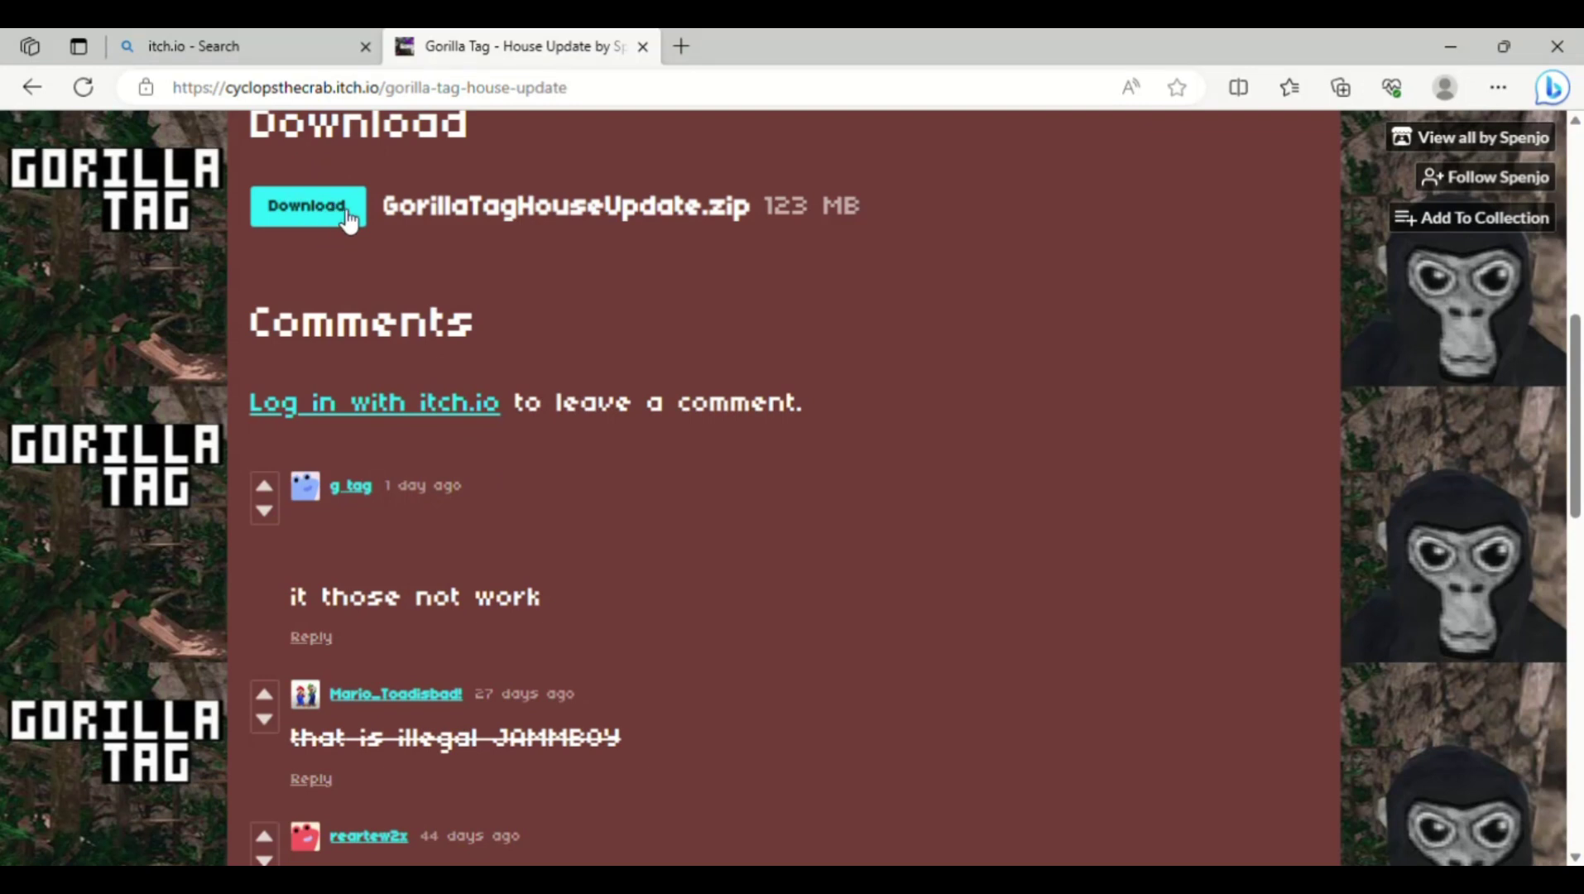
pyautogui.scroll(2, 406, 383)
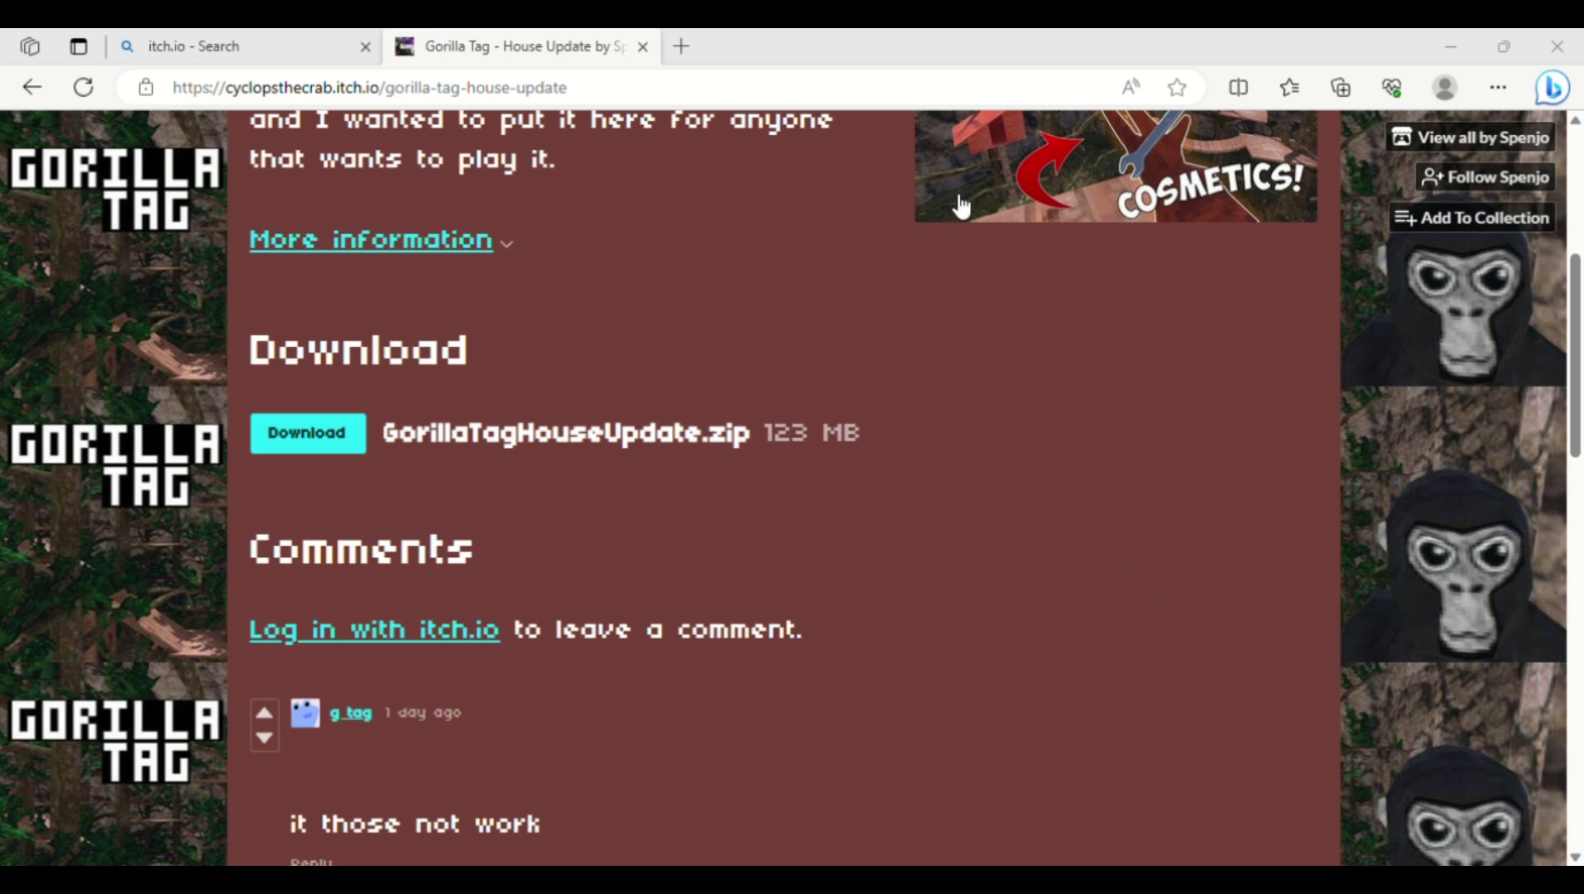
pyautogui.click(1021, 138)
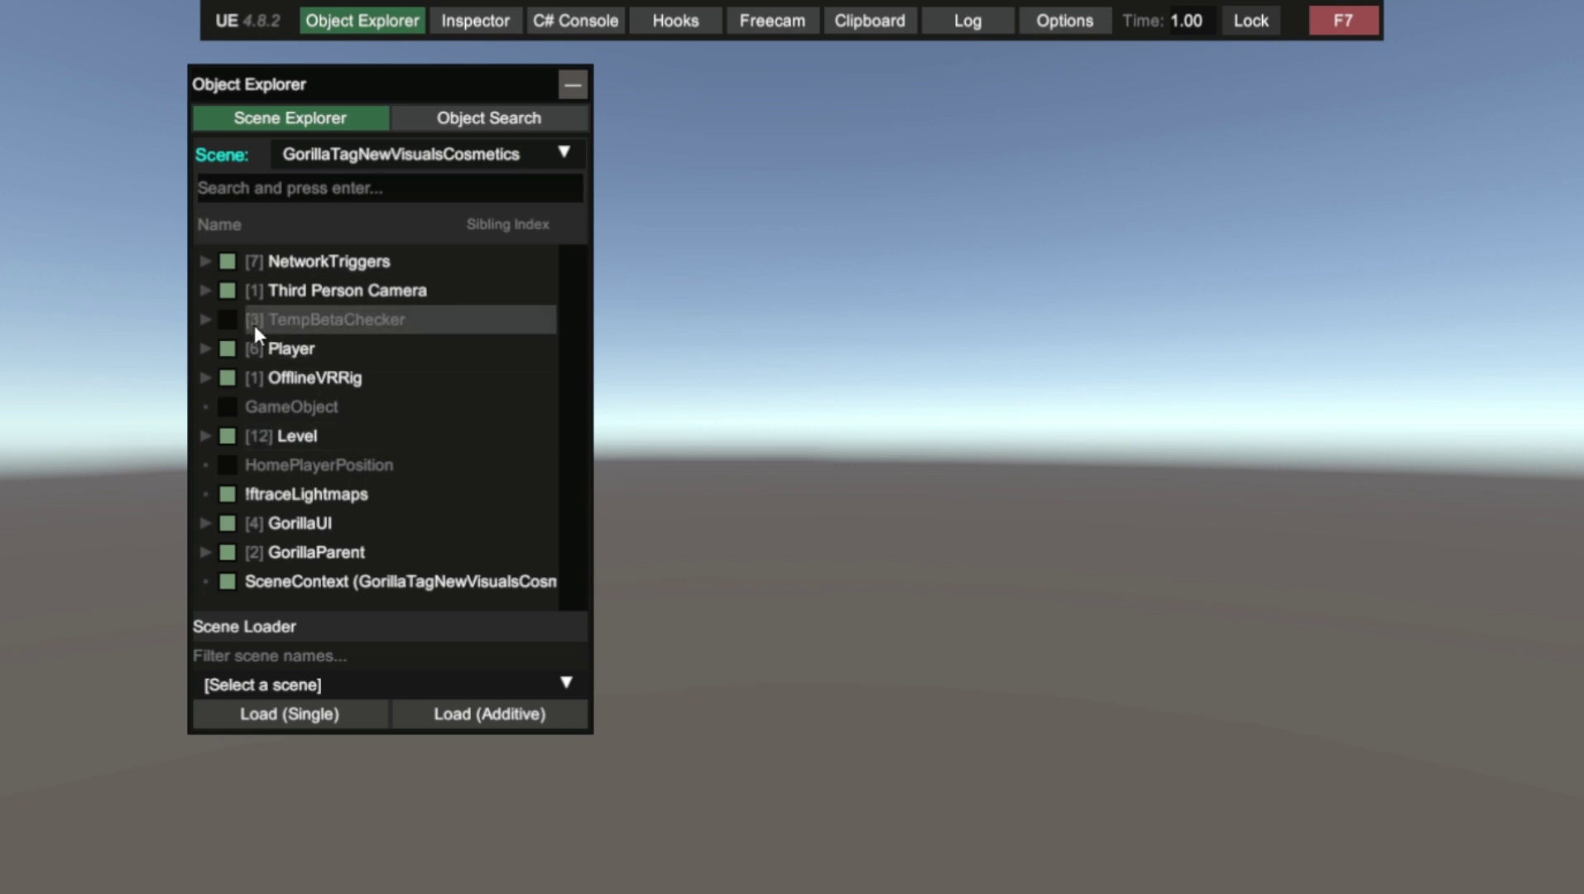
pyautogui.click(229, 349)
pyautogui.click(227, 347)
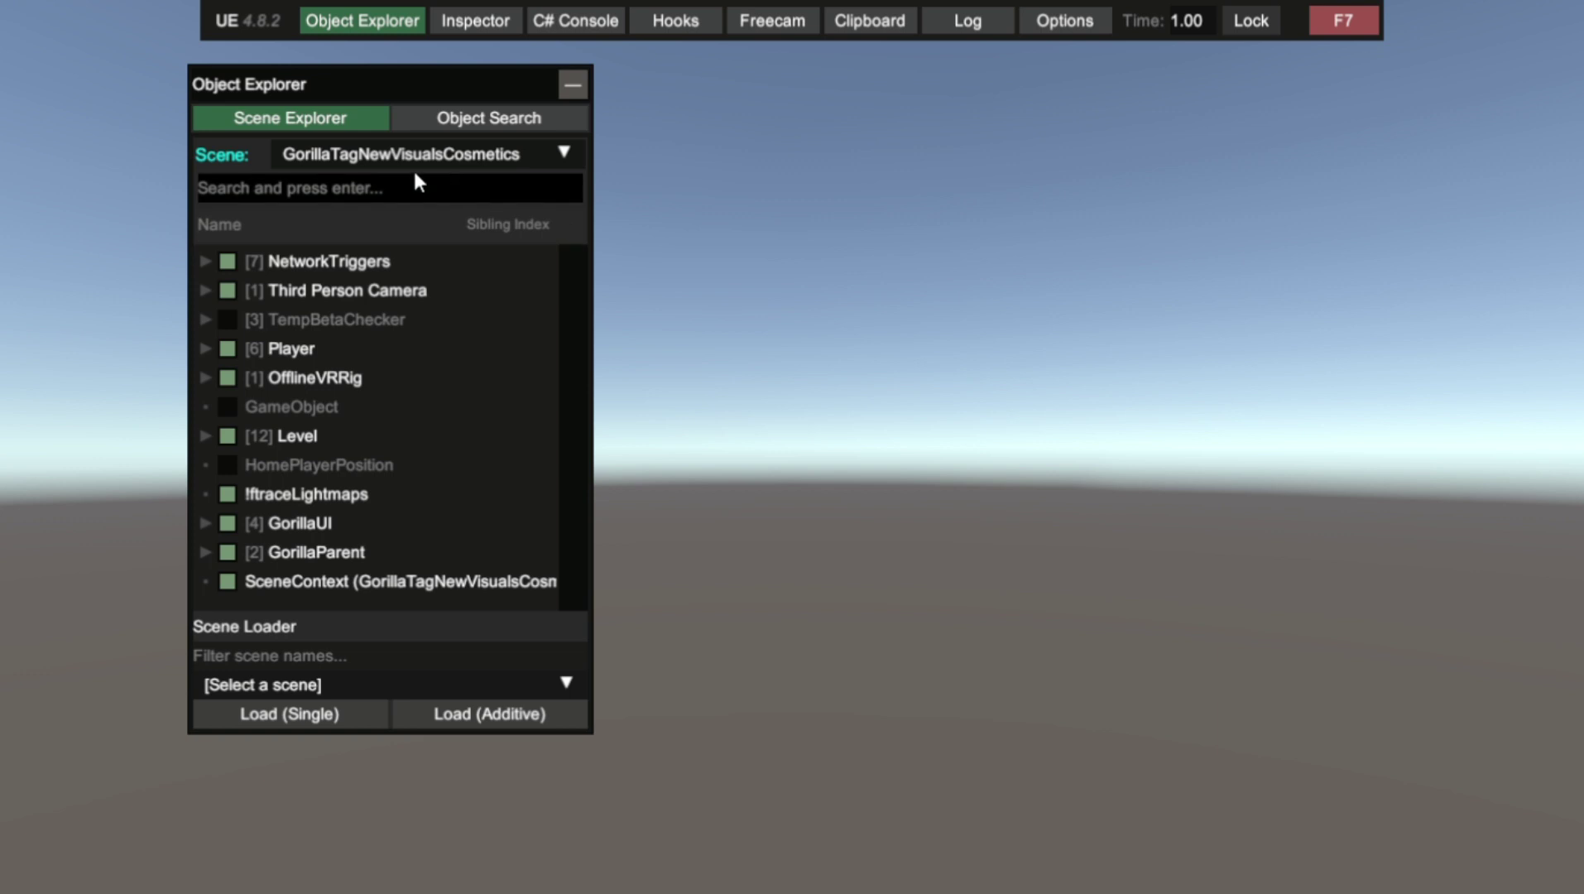
pyautogui.click(232, 432)
pyautogui.click(232, 432)
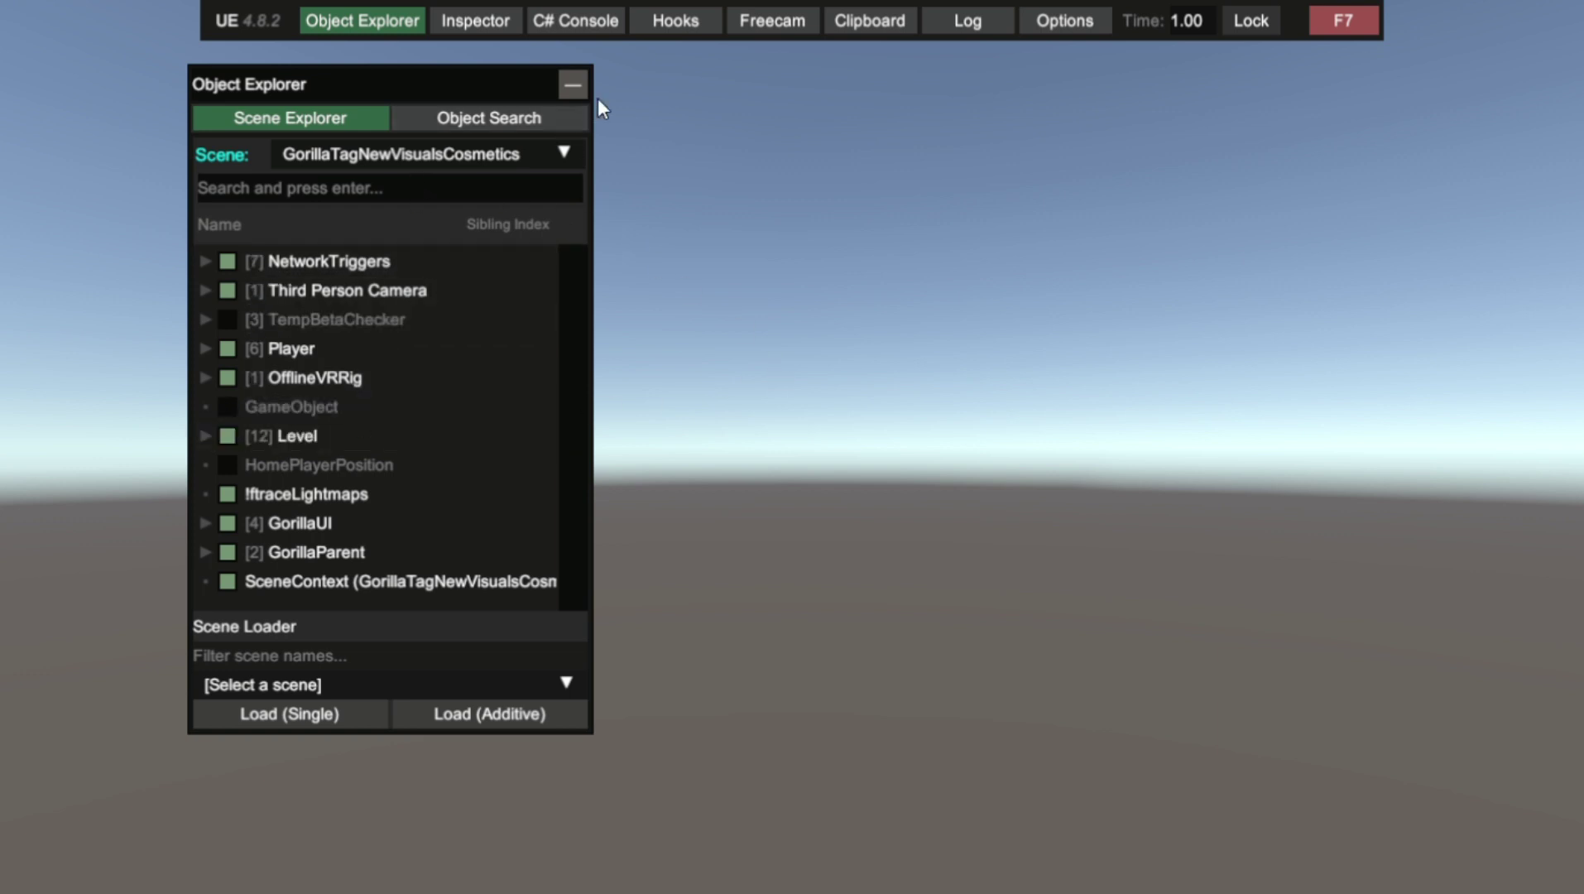
pyautogui.click(570, 88)
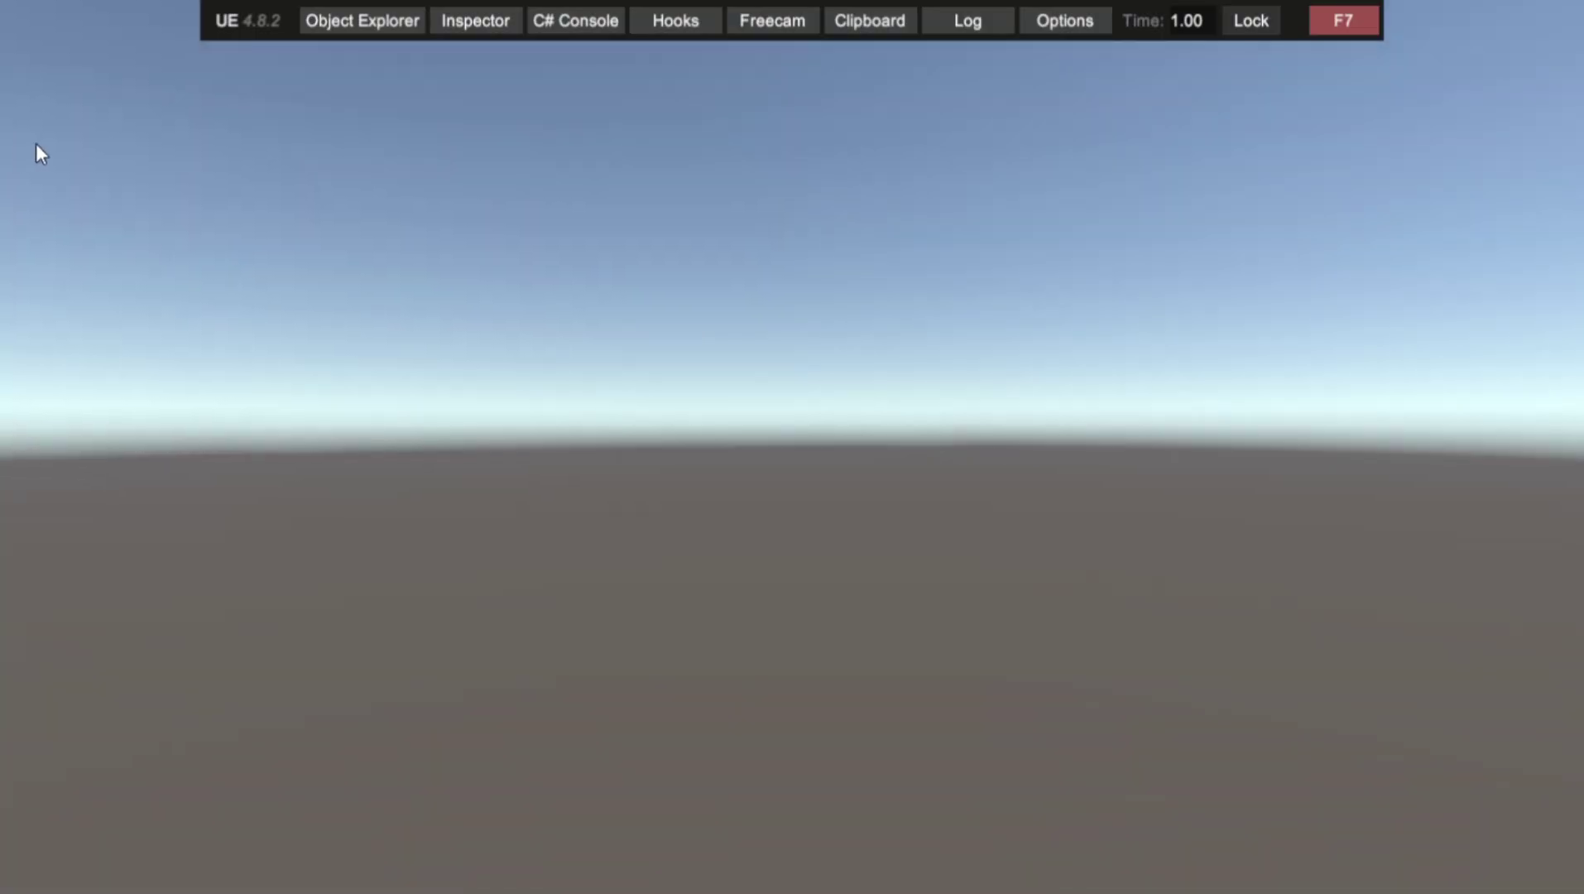
pyautogui.click(561, 23)
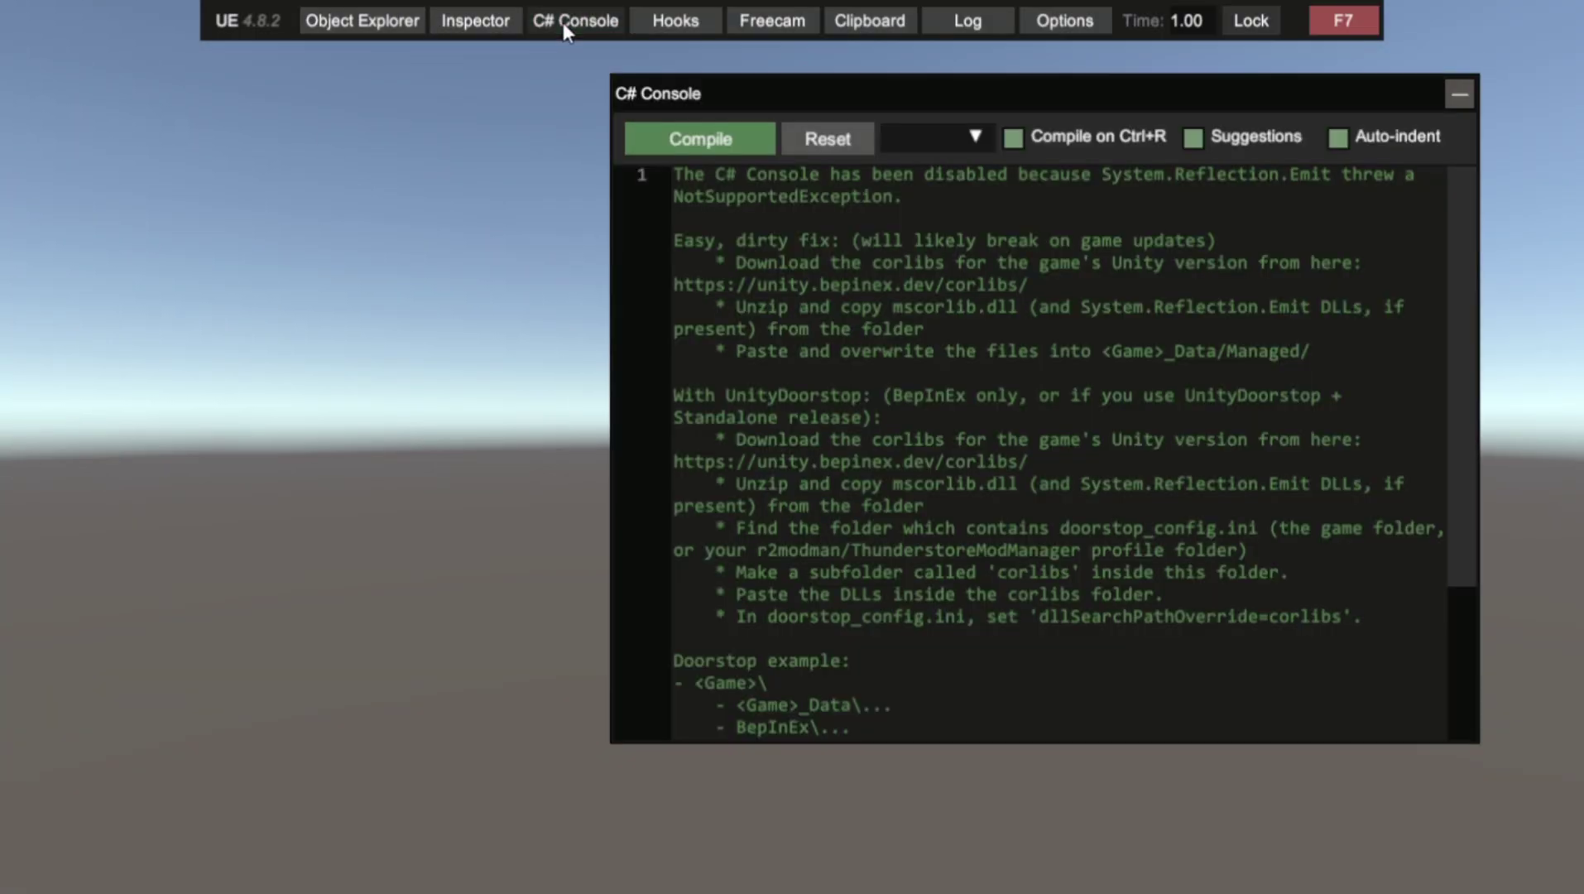
pyautogui.click(563, 22)
pyautogui.click(476, 28)
pyautogui.click(478, 26)
pyautogui.click(370, 25)
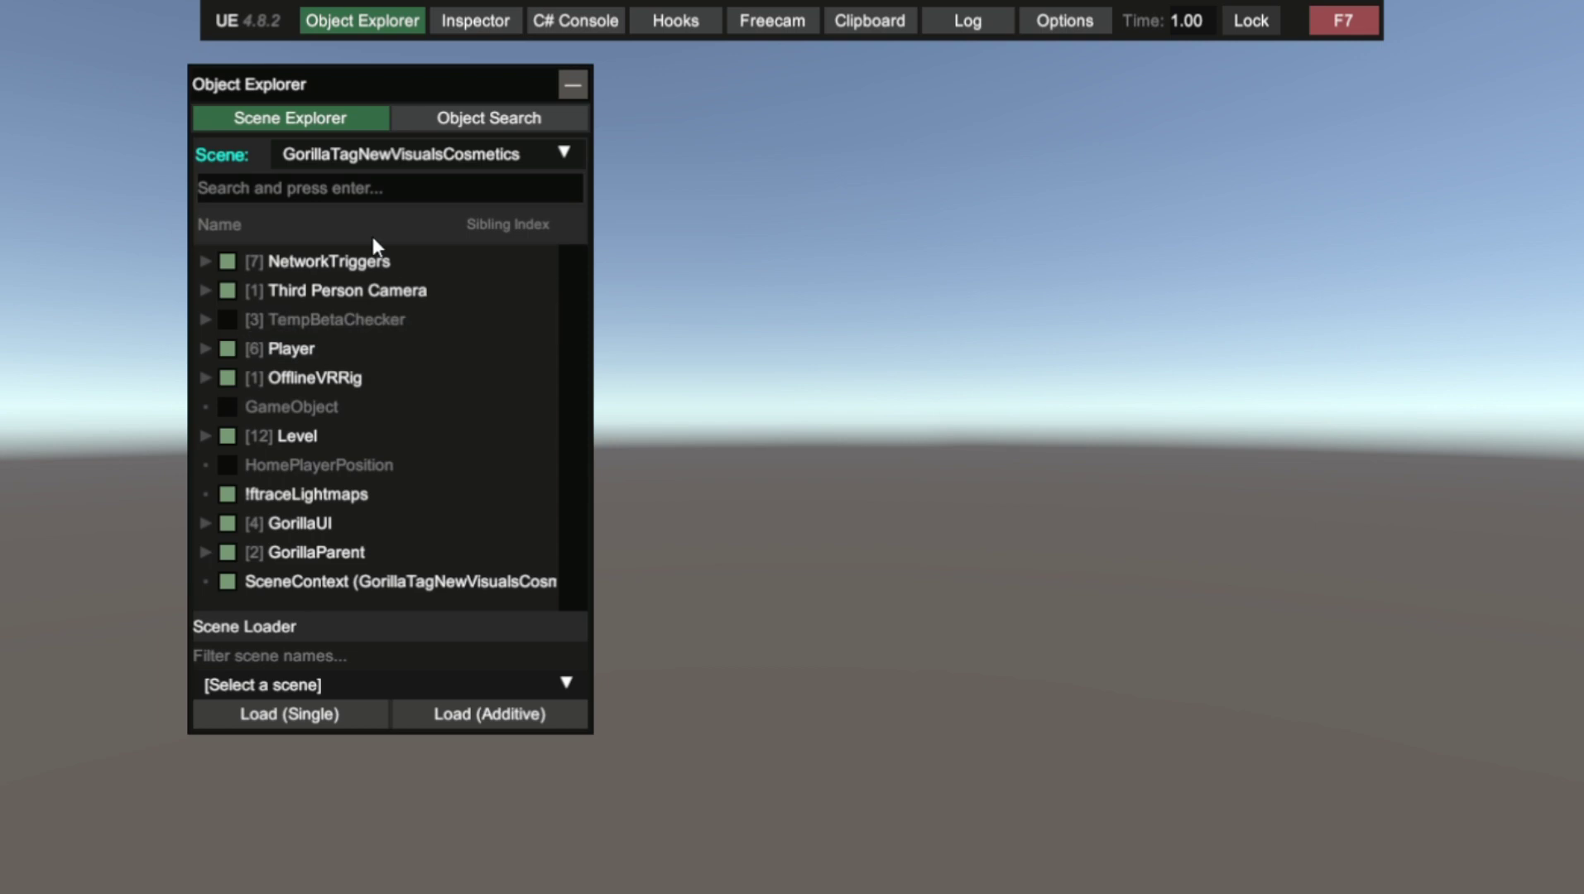
# Turn the Third Person Camera off in Scene Explorer, leaving it off.
pyautogui.click(230, 289)
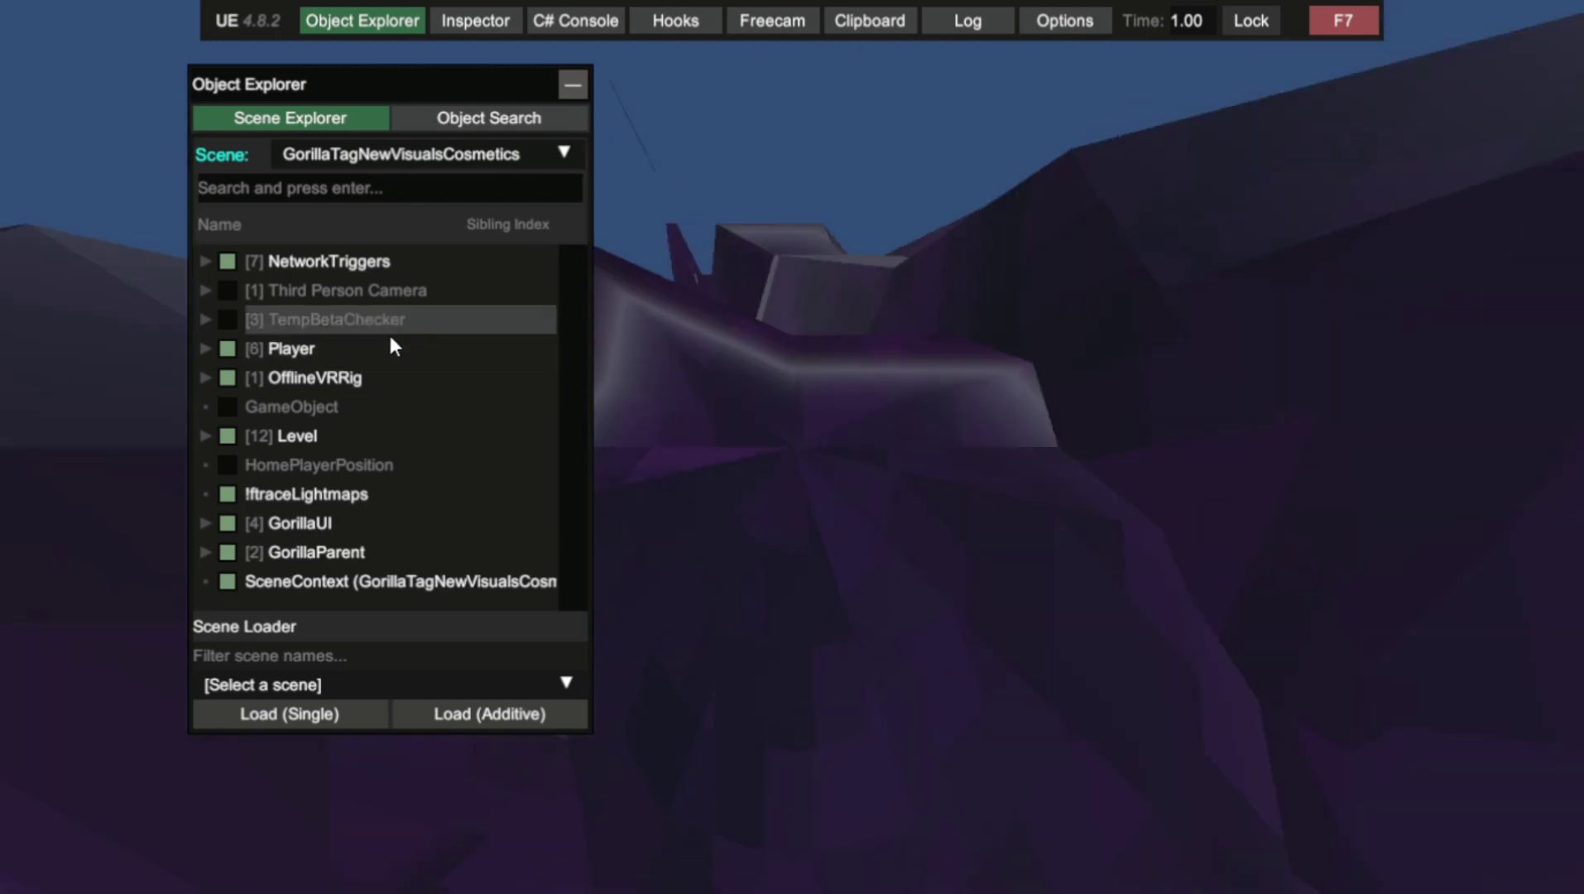
pyautogui.click(230, 290)
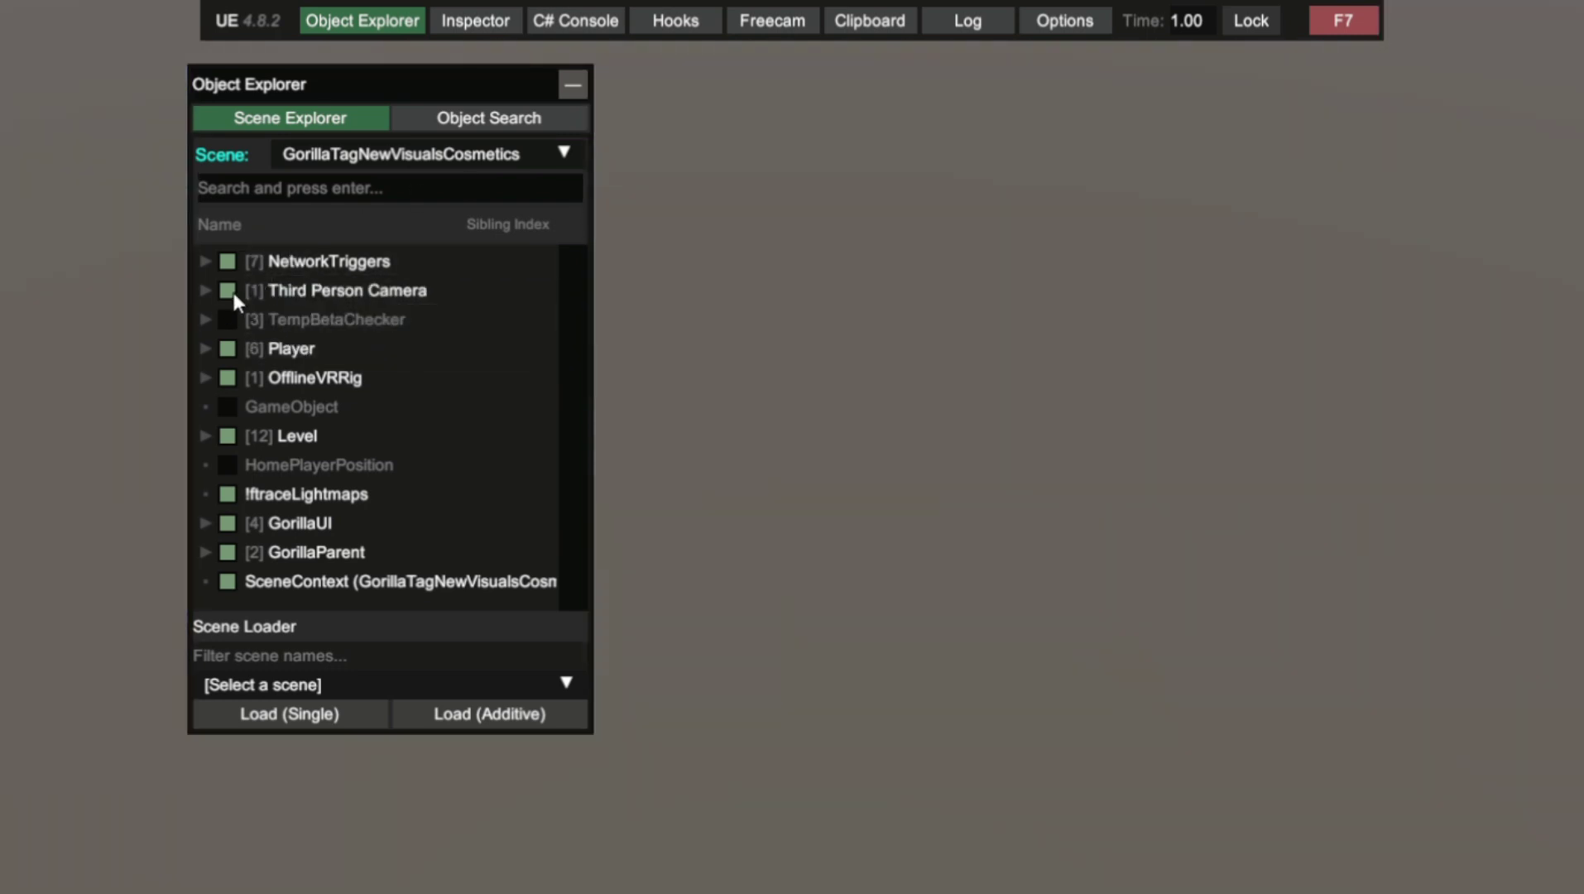
pyautogui.click(229, 289)
# Toggle the Player object off and back on, briefly viewing its six children.
pyautogui.click(228, 348)
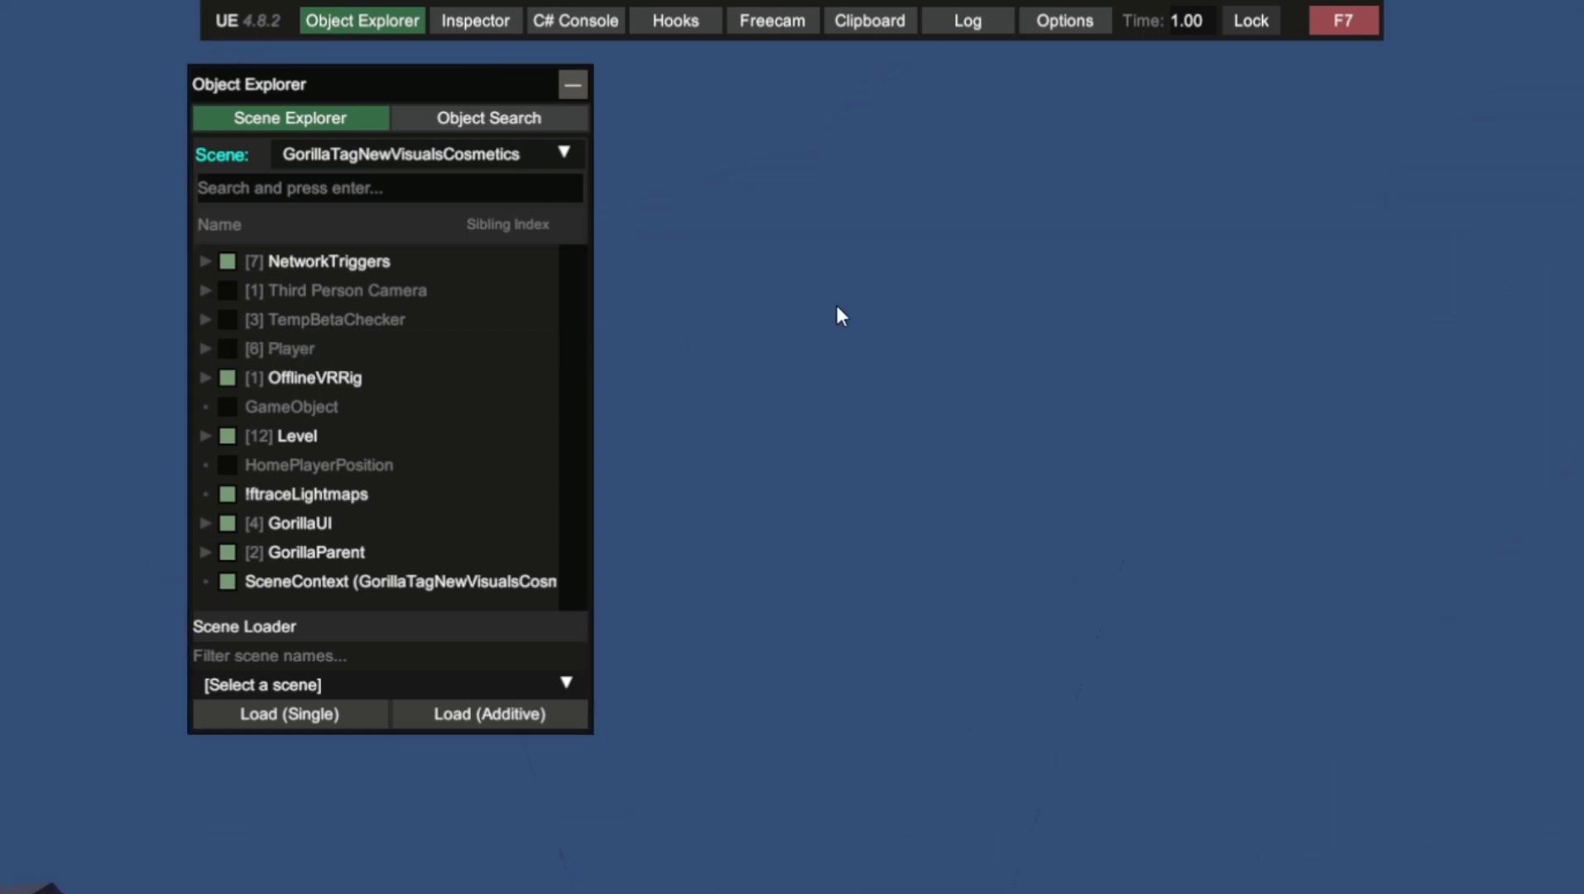
pyautogui.click(206, 344)
pyautogui.click(222, 344)
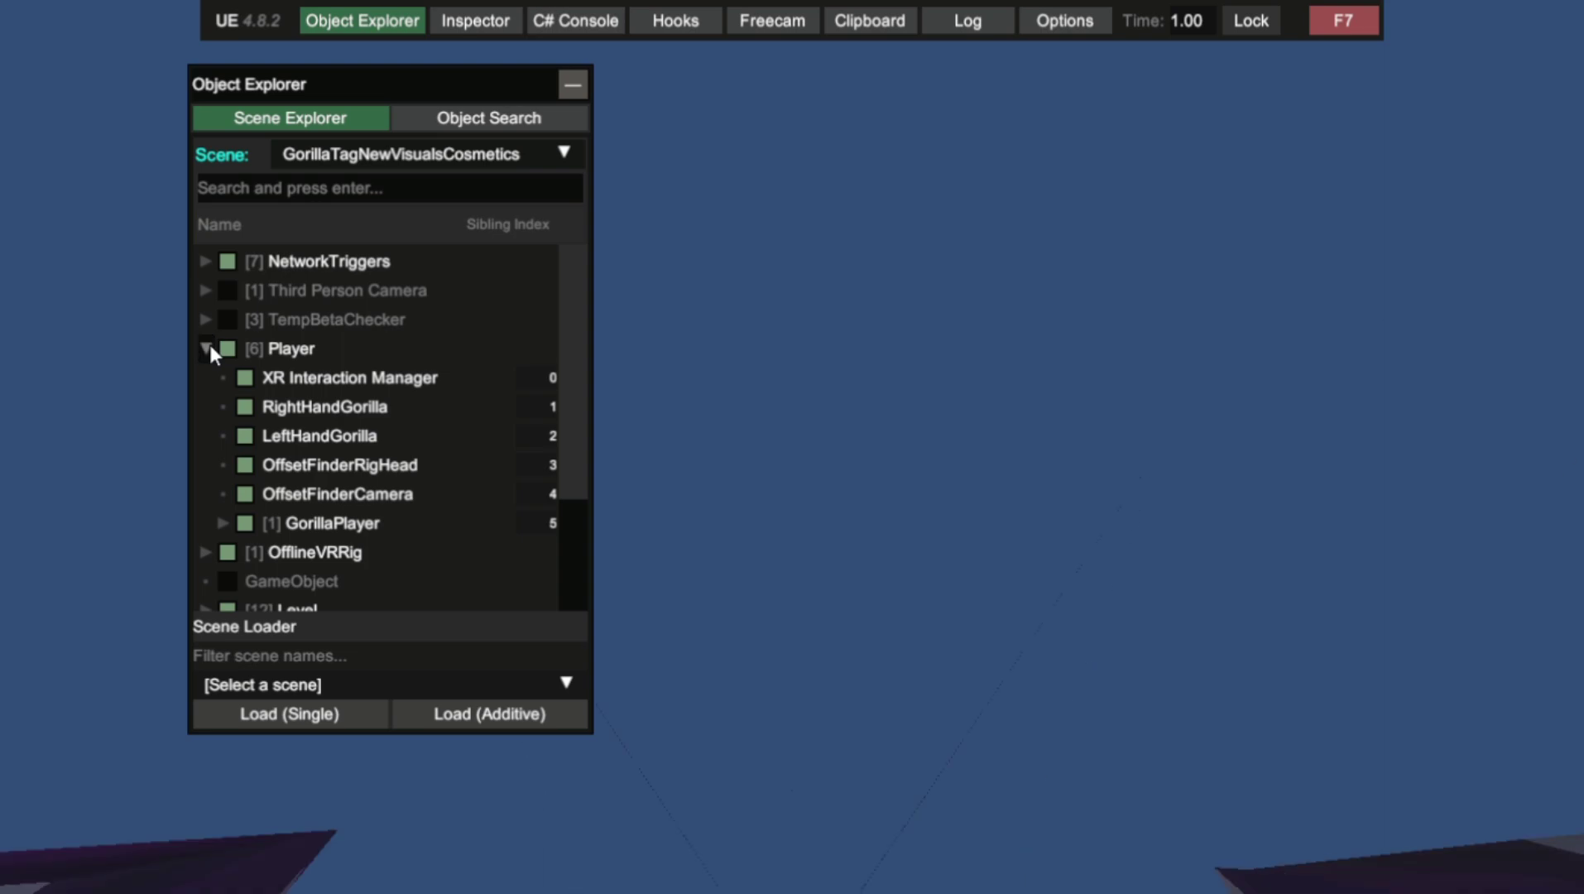
pyautogui.click(206, 347)
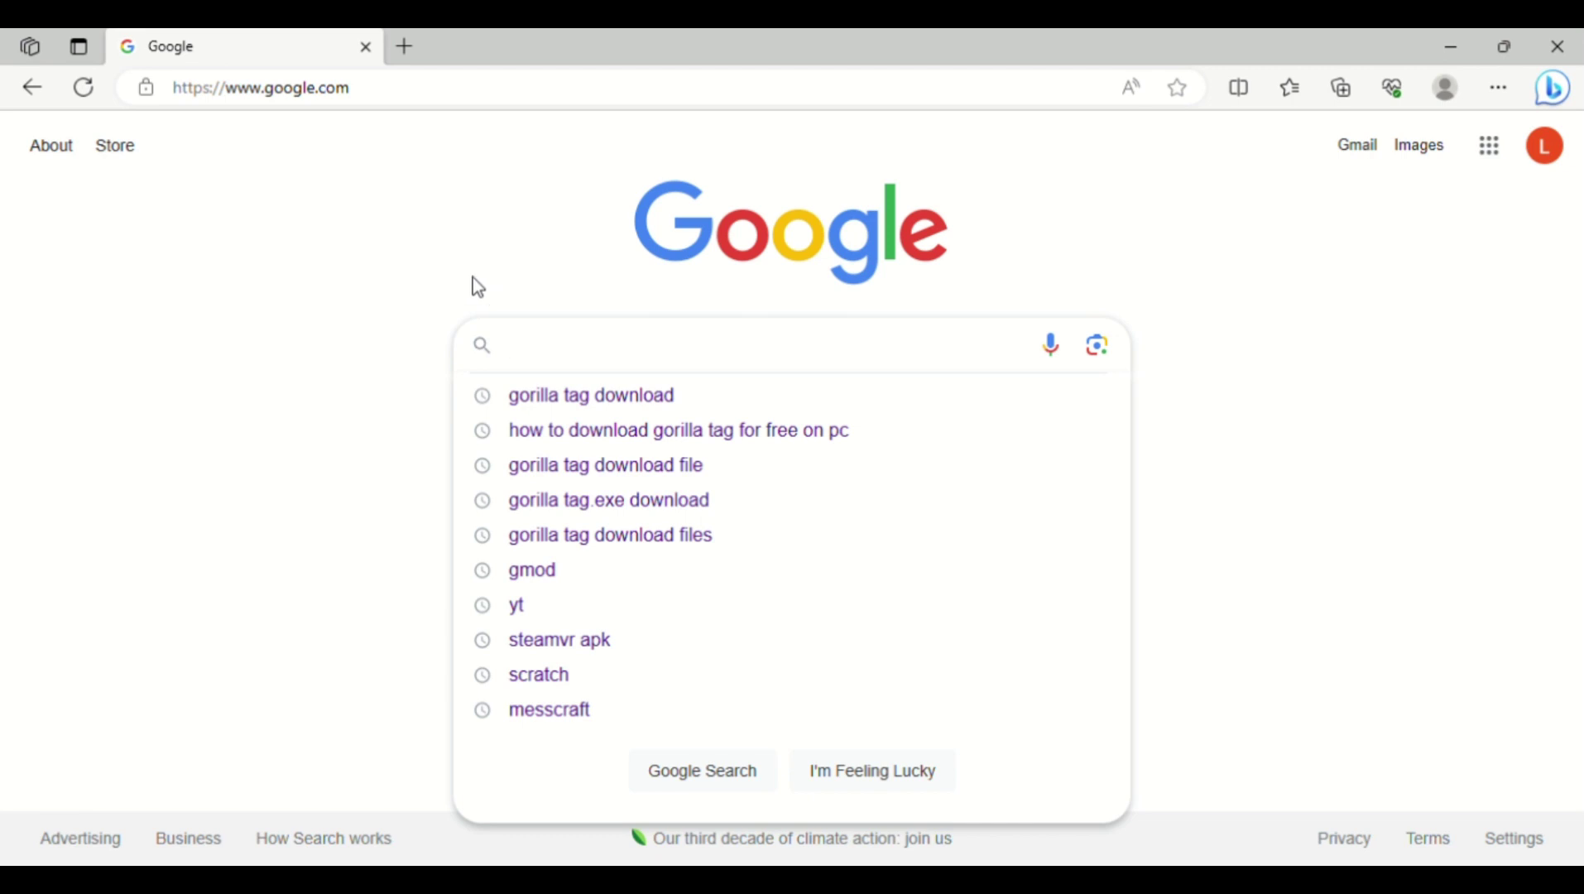
# Google 'unity explorer' and look over the results, led by the sinai-dev/UnityExplorer GitHub page.
pyautogui.write('unity')
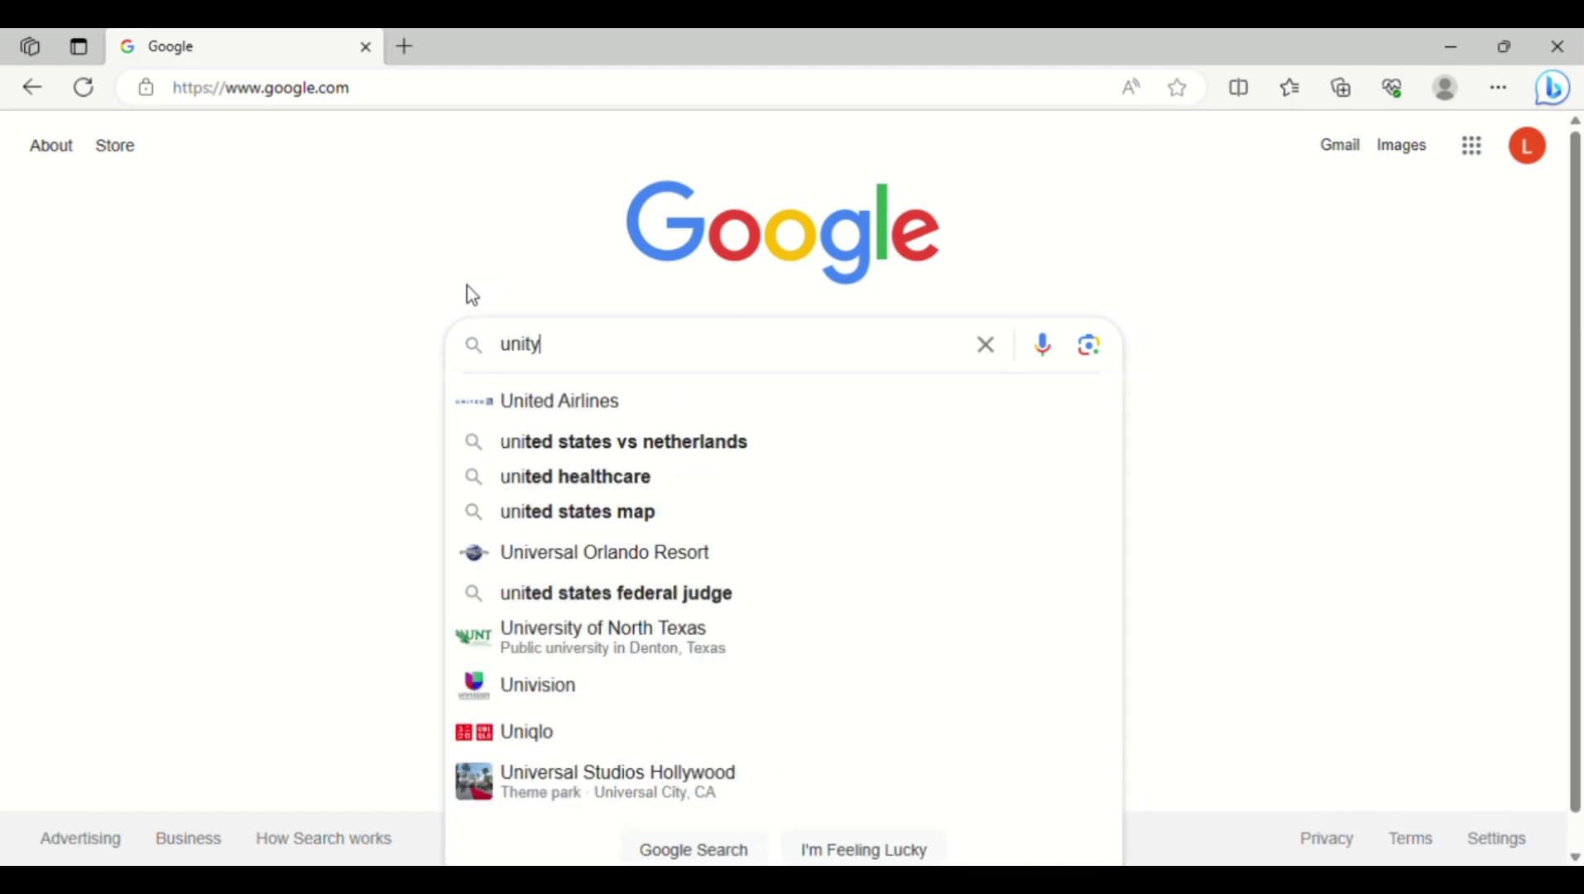
pyautogui.write(' expl')
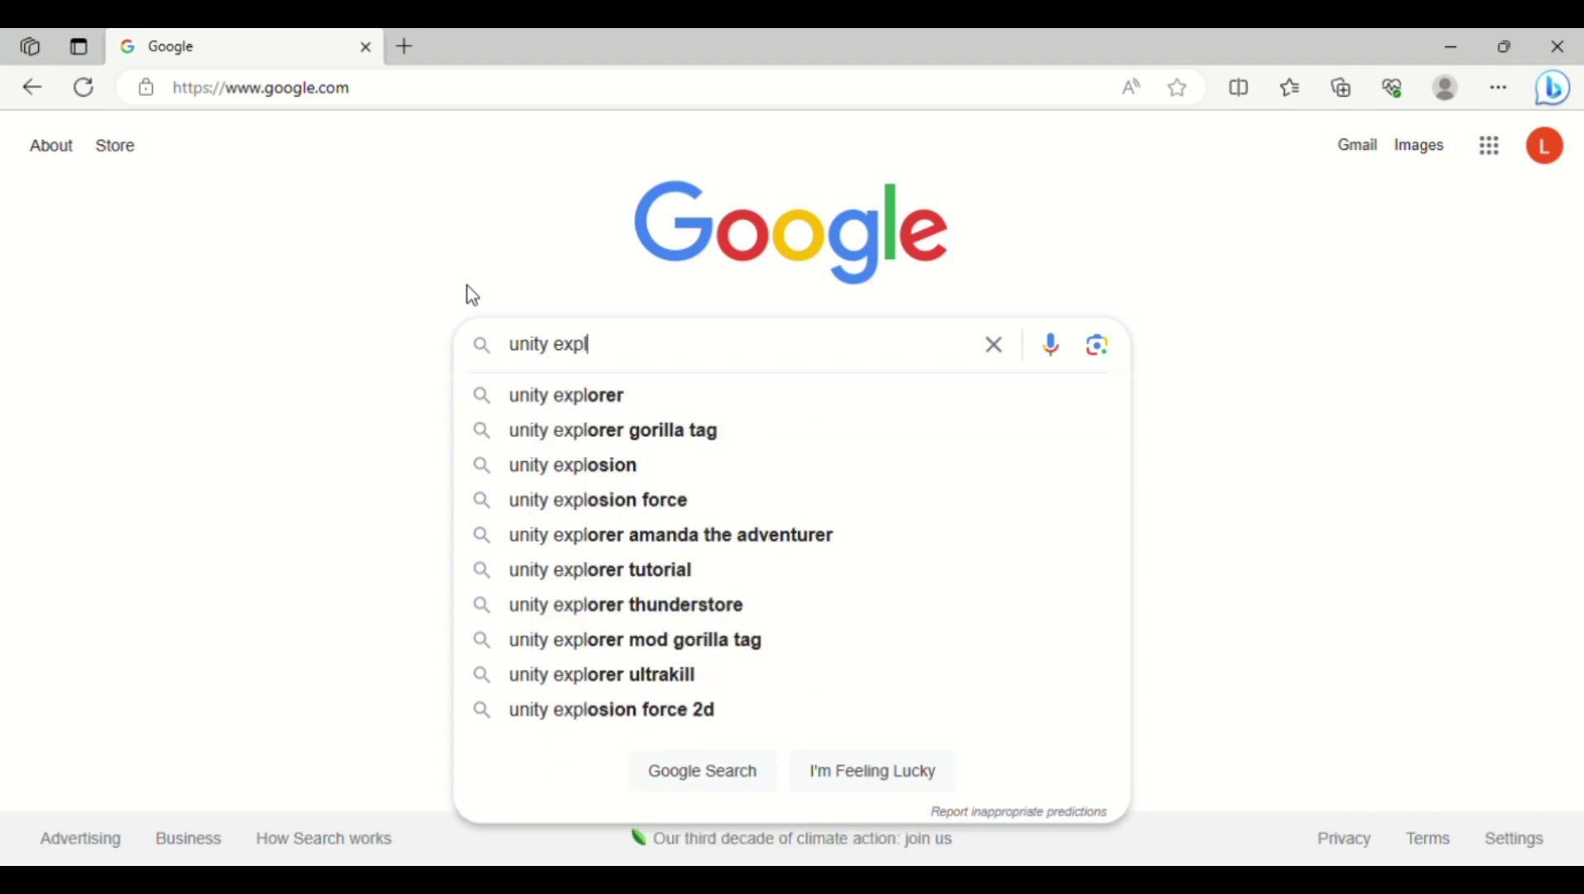
pyautogui.write('orer')
pyautogui.press('Return')
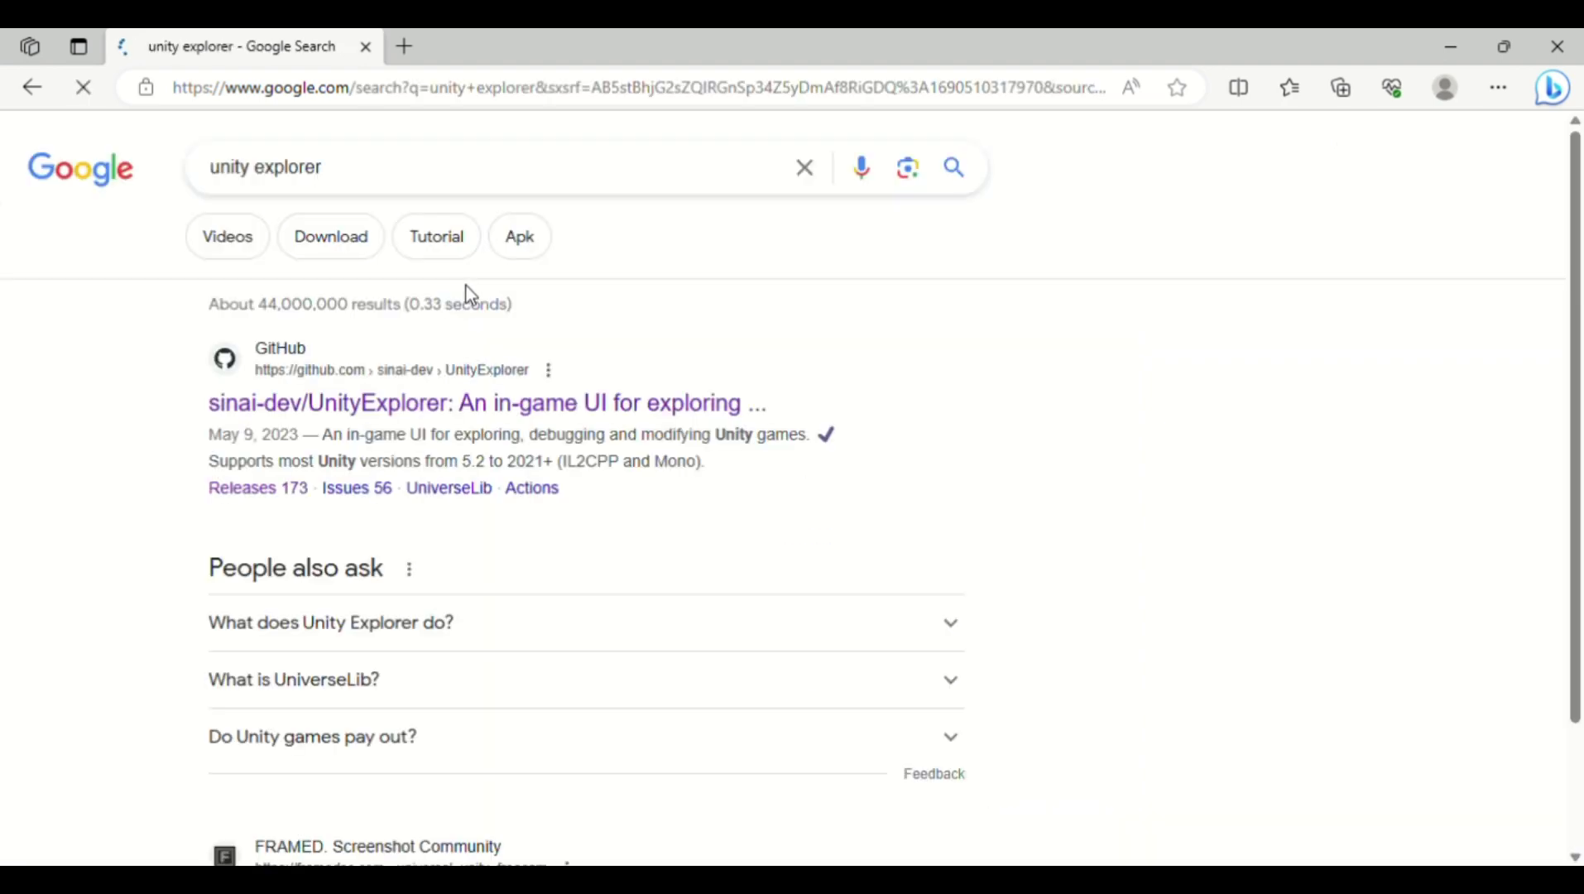
pyautogui.scroll(-8, 470, 397)
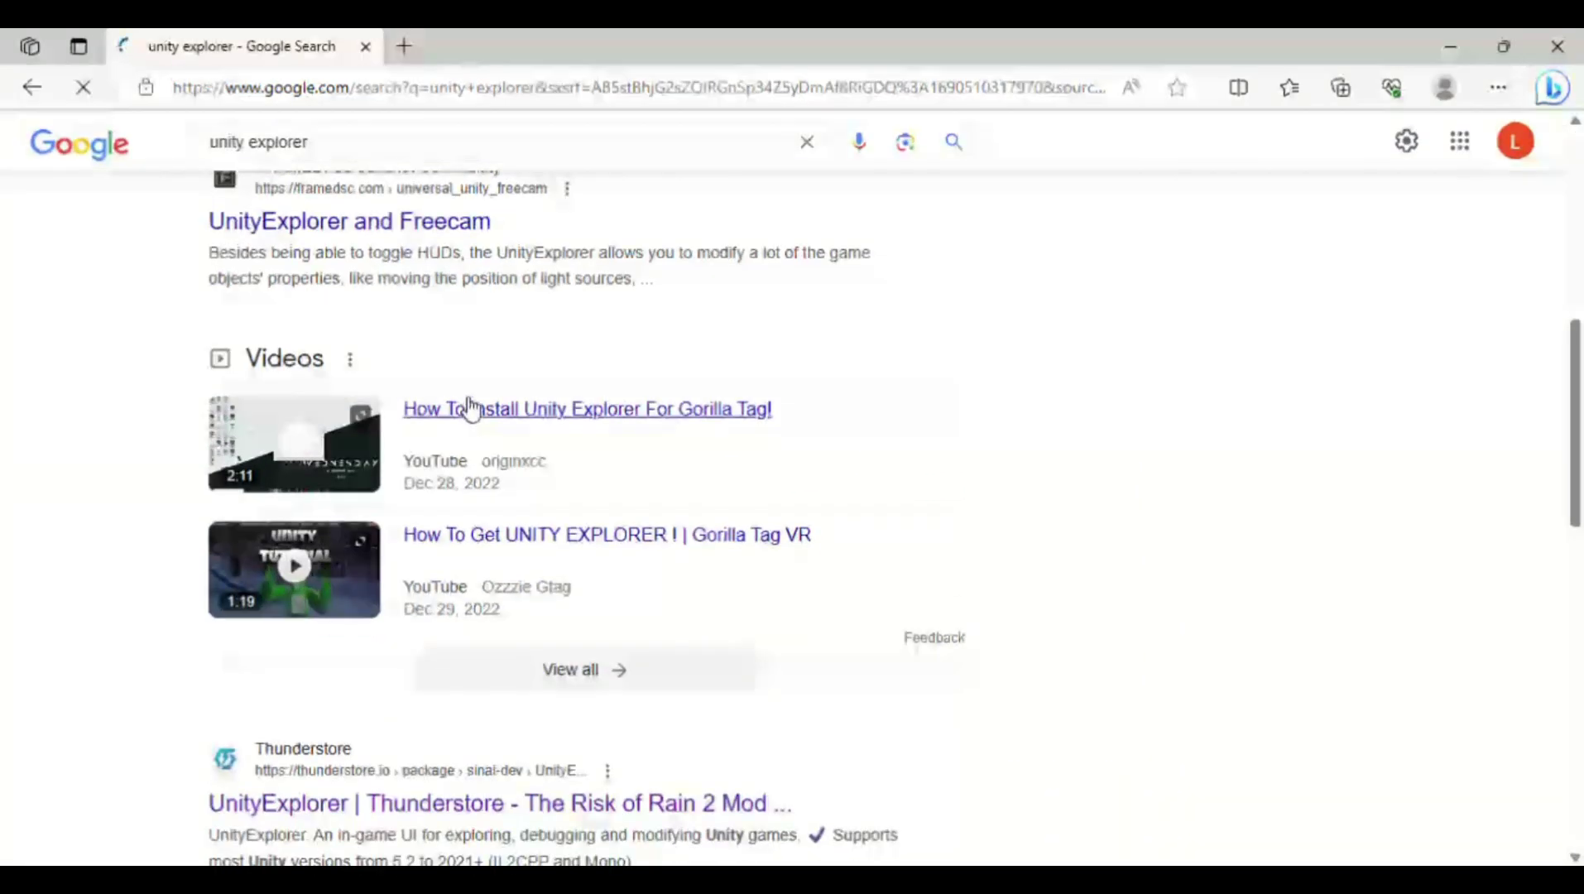
pyautogui.scroll(1, 470, 407)
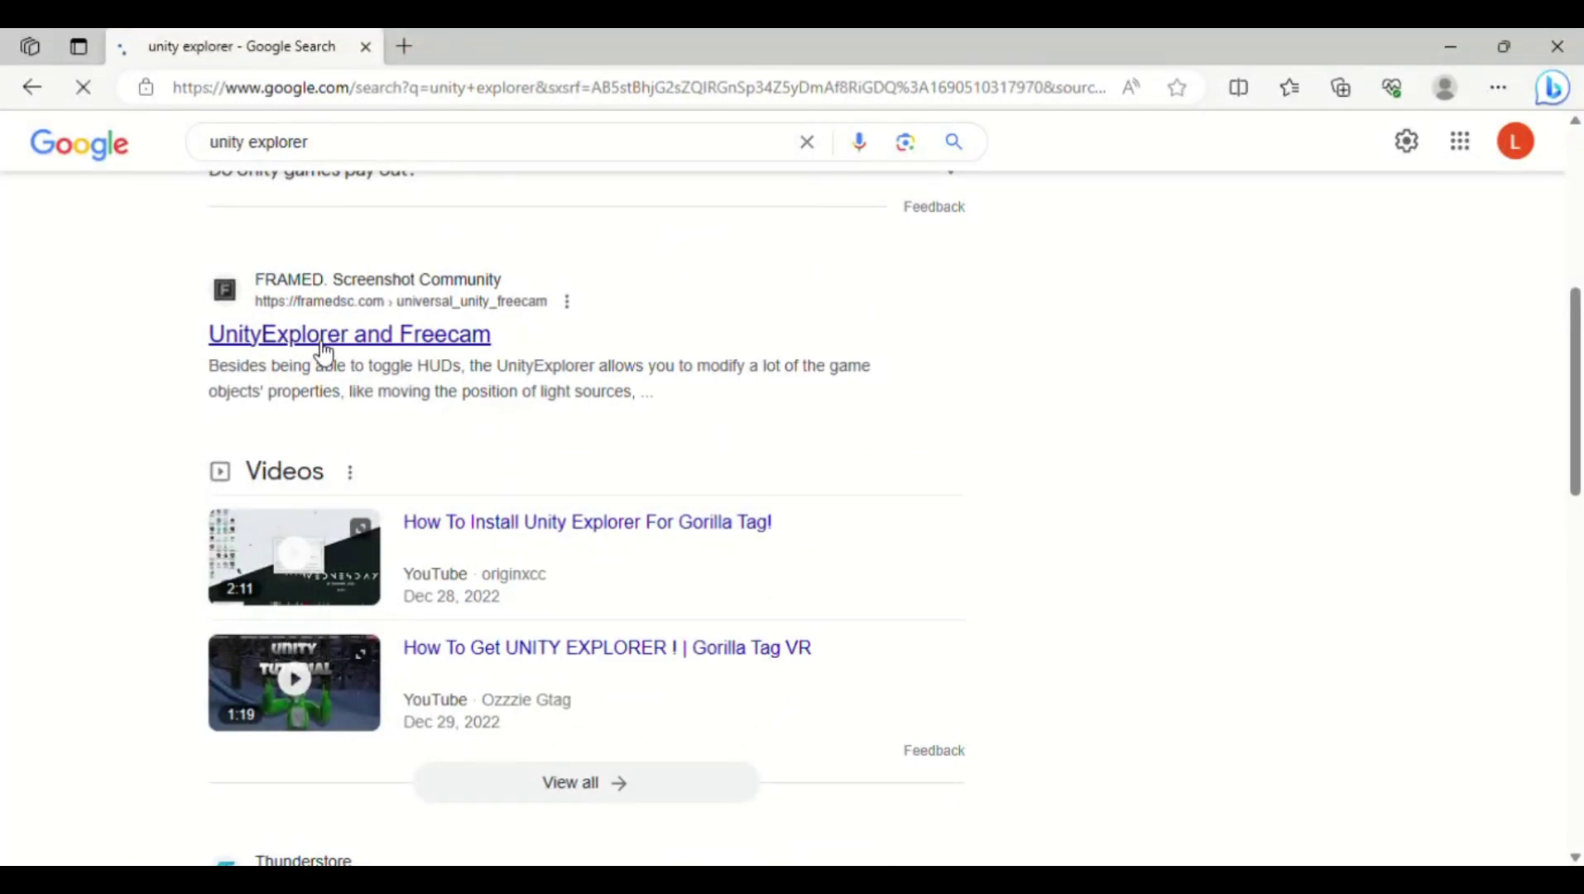